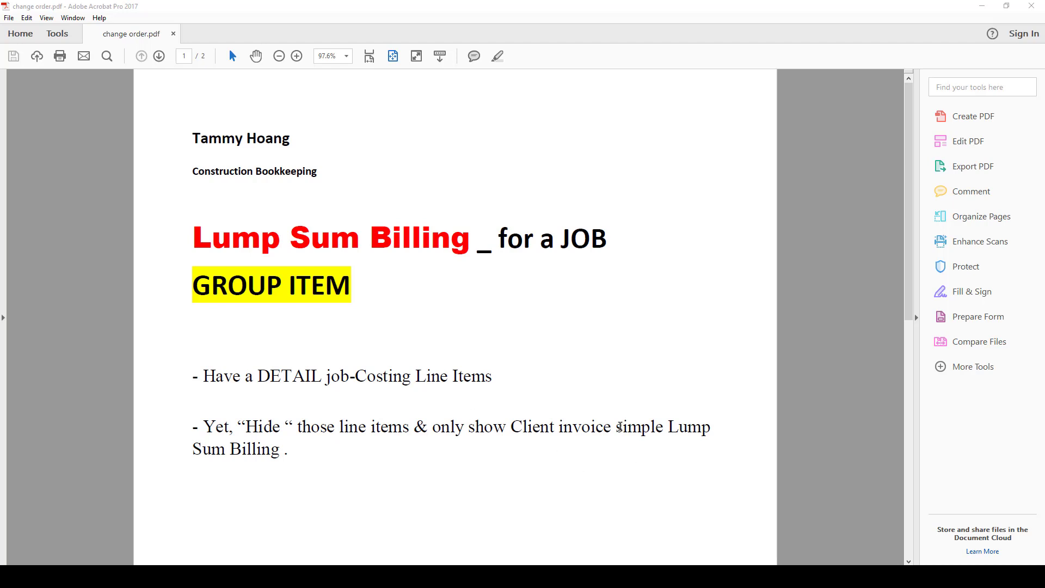
drag(617, 427, 705, 439)
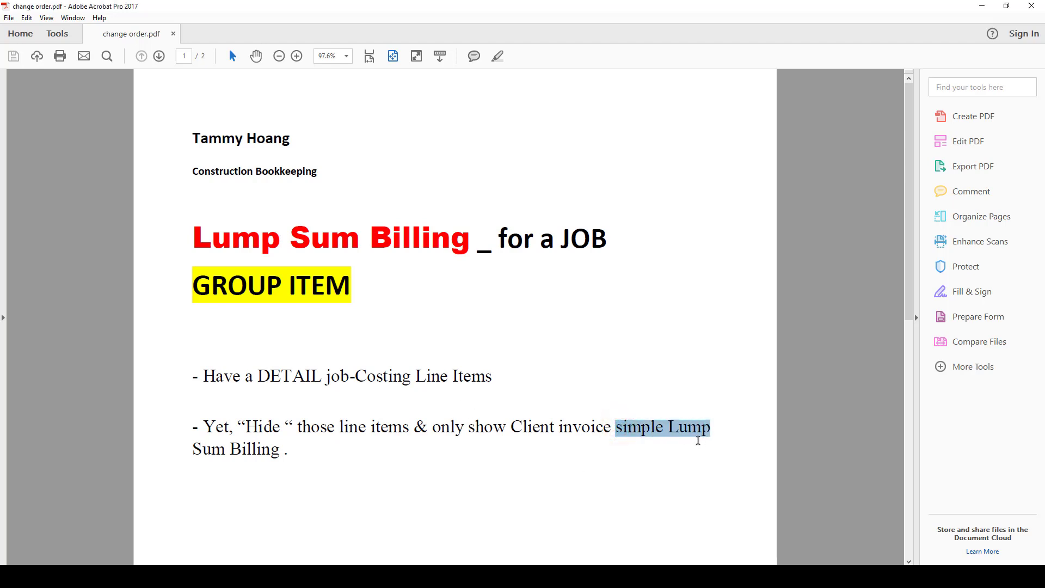
drag(341, 430, 409, 431)
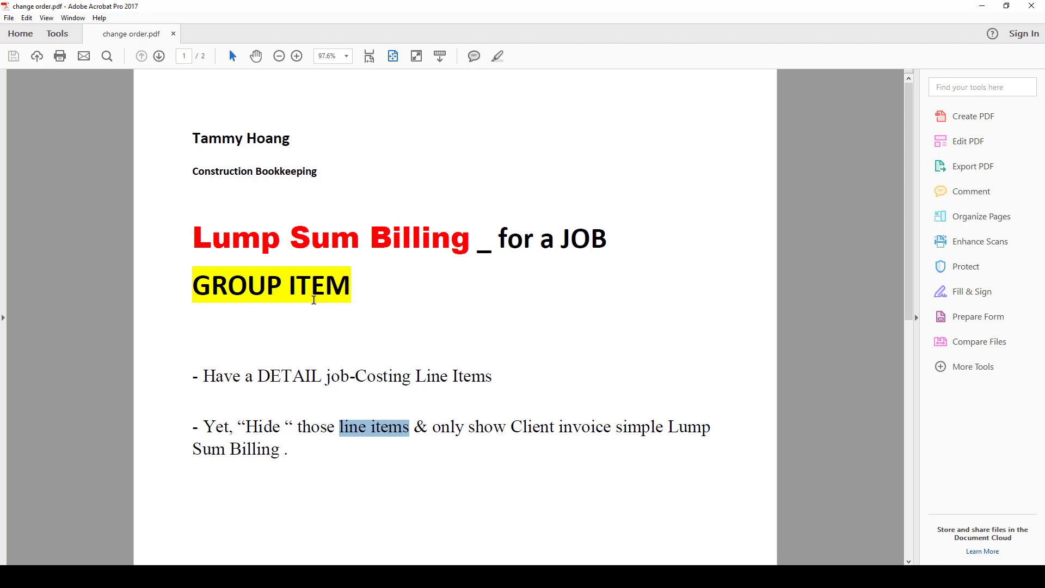
Step: Switch from the PDF to QuickBooks and open the Item List in a maximized window
click(984, 6)
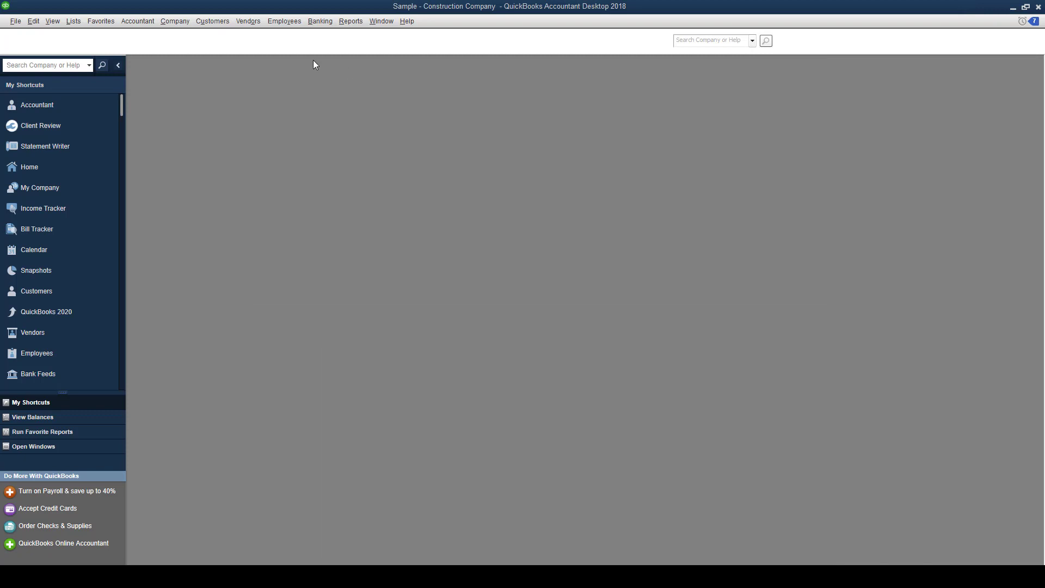
click(76, 21)
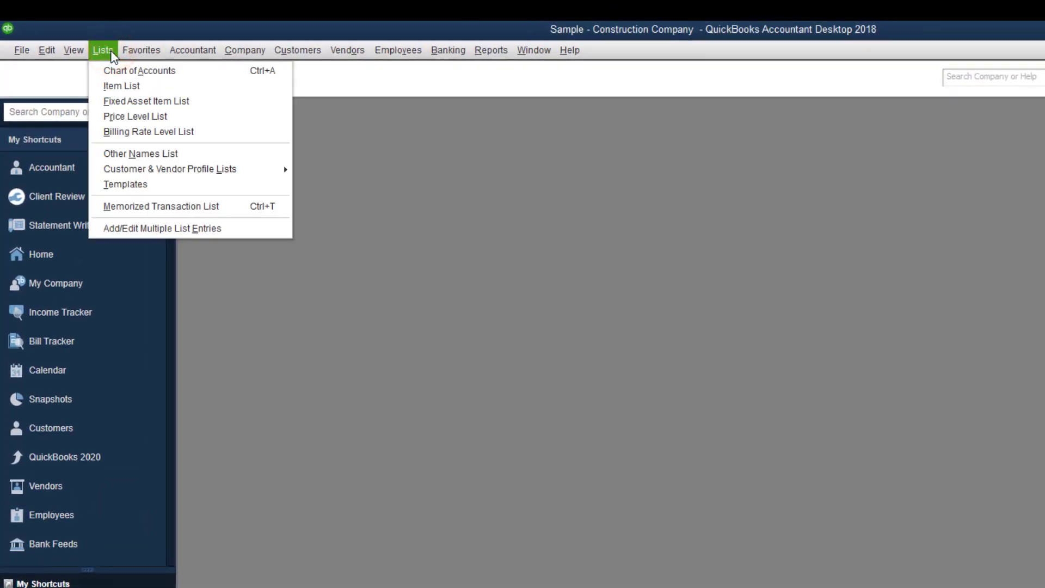
click(116, 87)
click(631, 218)
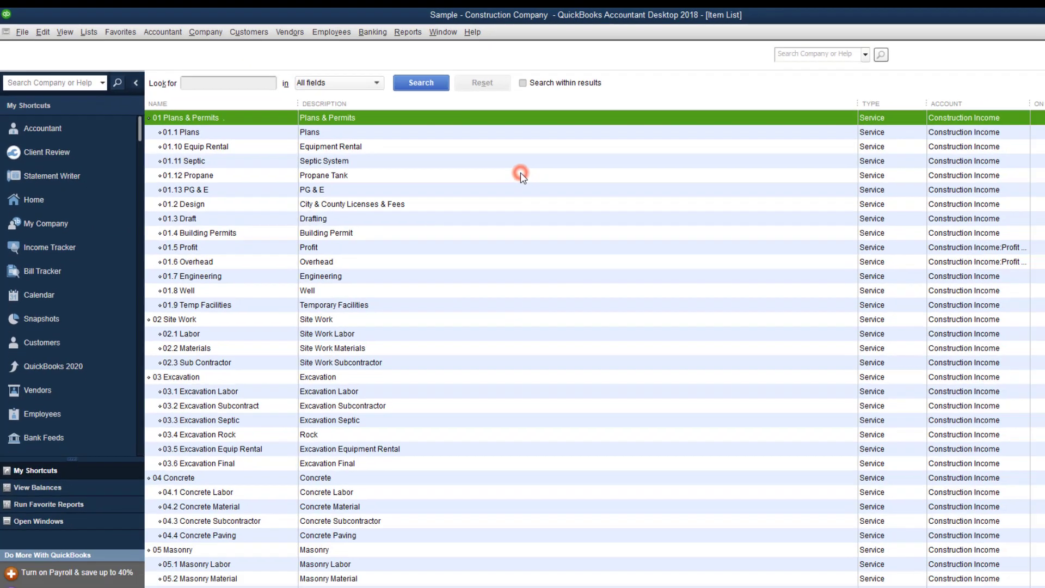
Step: Start a new item of type Group with the group name Patio
click(159, 557)
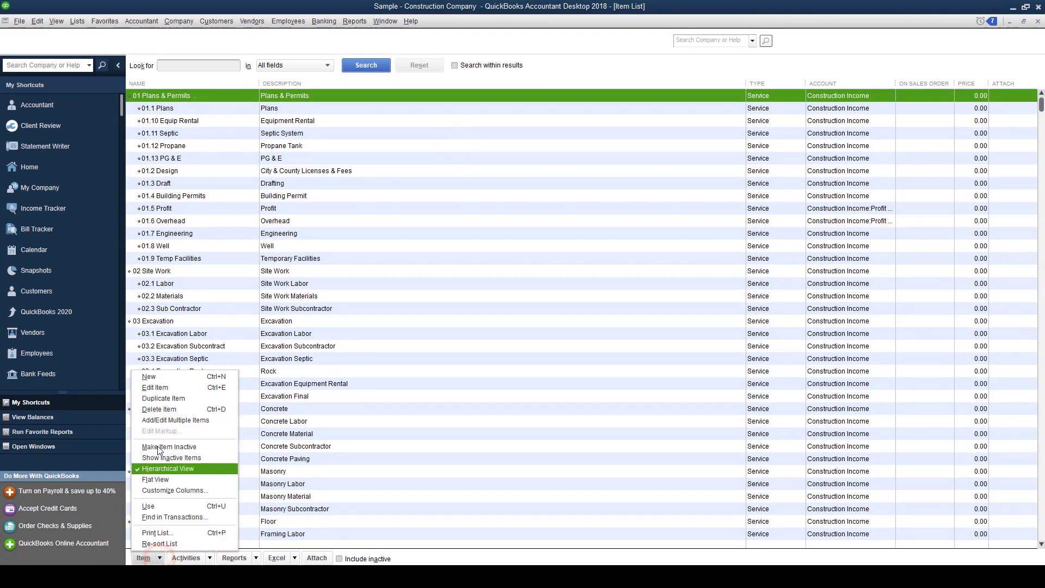
click(153, 377)
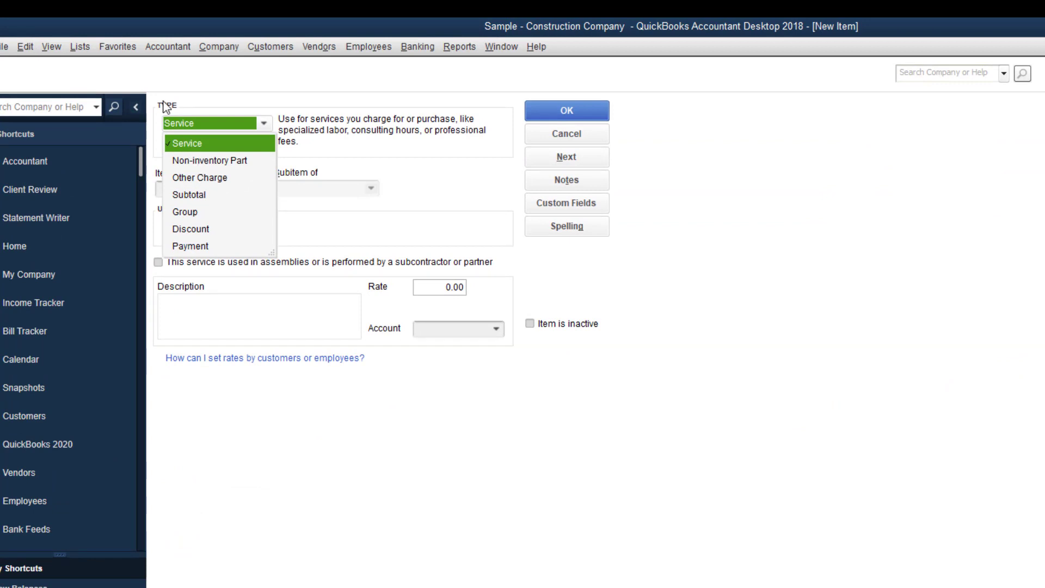
click(184, 213)
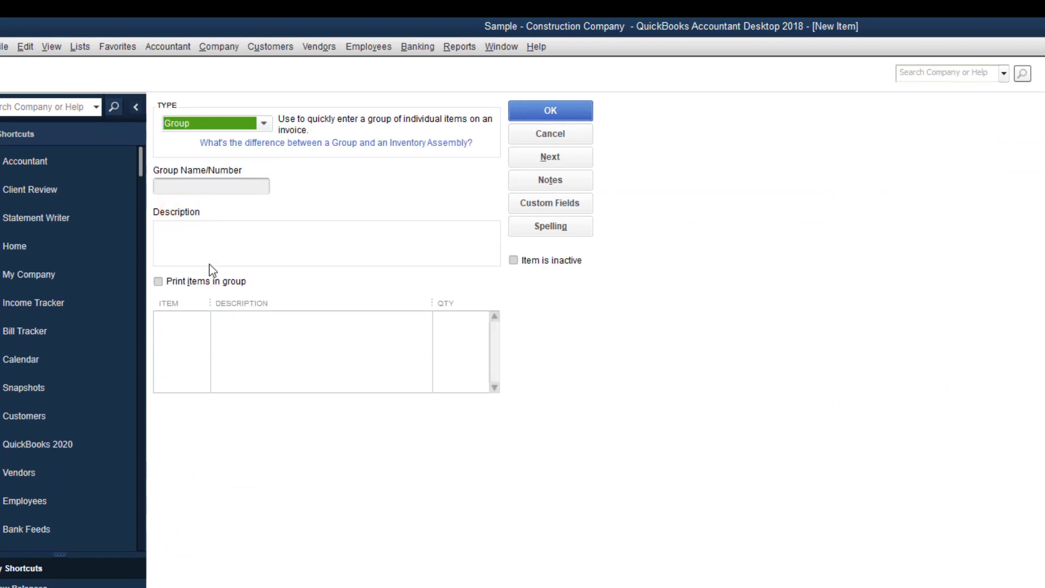
click(207, 186)
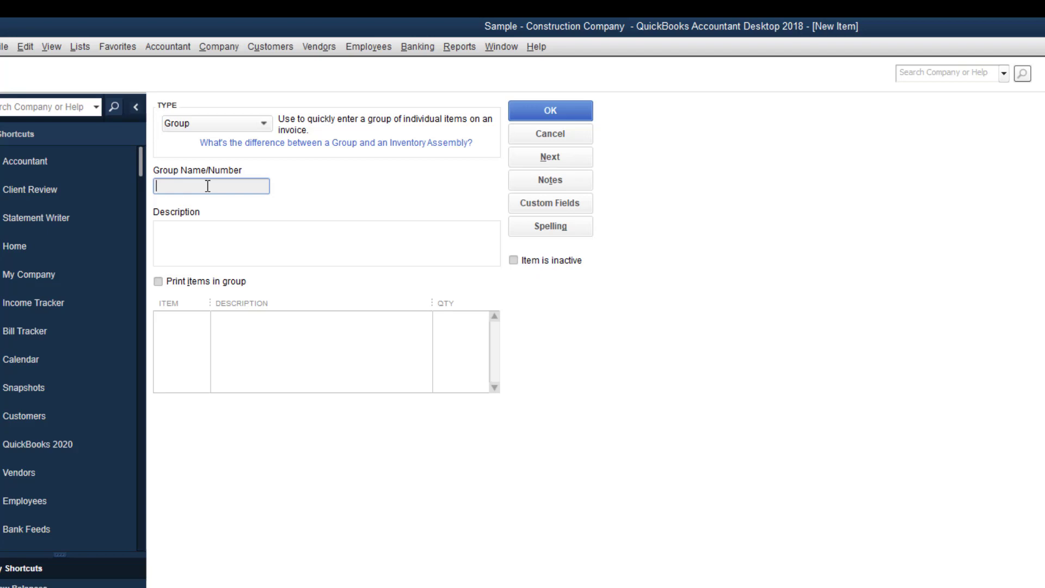
text(Patio)
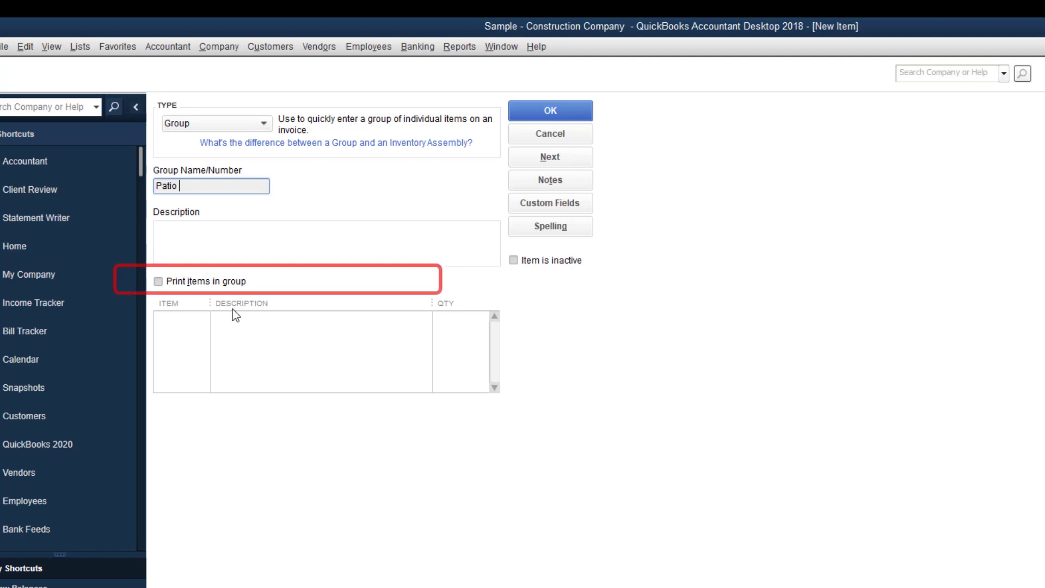
Step: Add the site work items 02.1 Labor and 02.2 Materials as the first two lines of the group
click(236, 324)
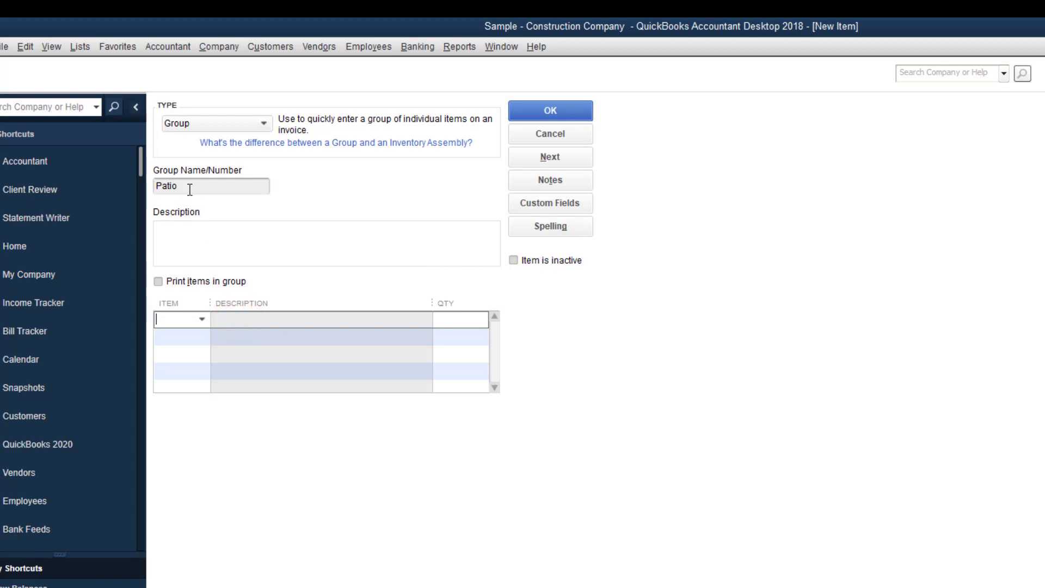
click(201, 320)
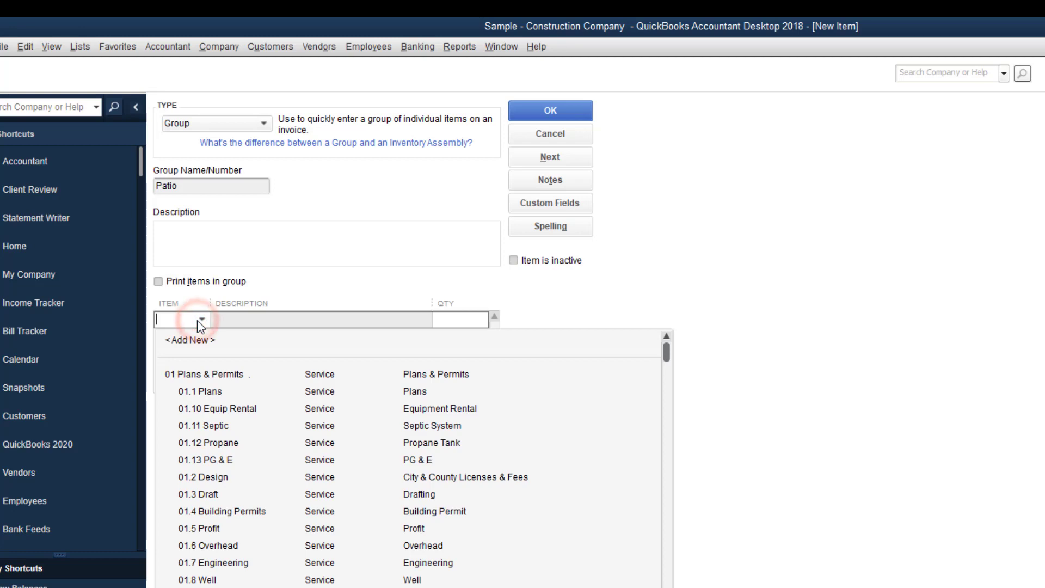
click(217, 587)
click(185, 334)
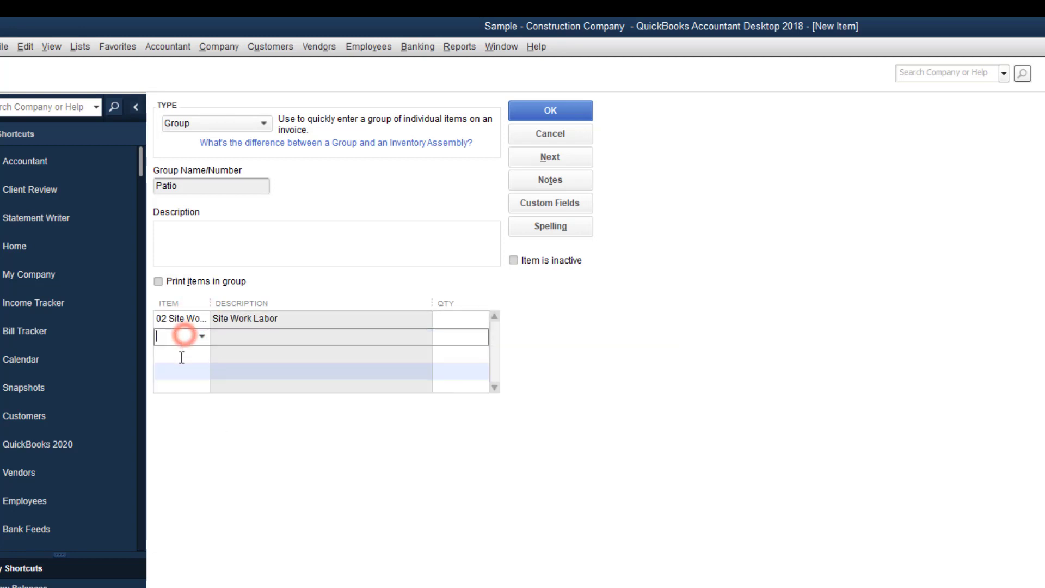
text(sit)
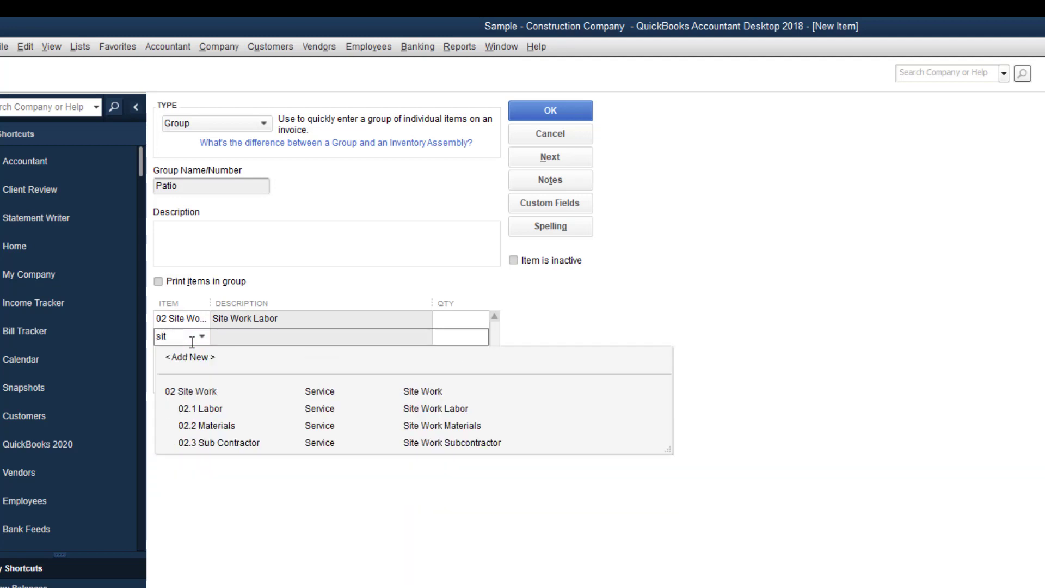
click(197, 425)
Step: Add the items 06.1 Framing Labor and 06.2 Framing Materials on the next two lines of the group
click(184, 355)
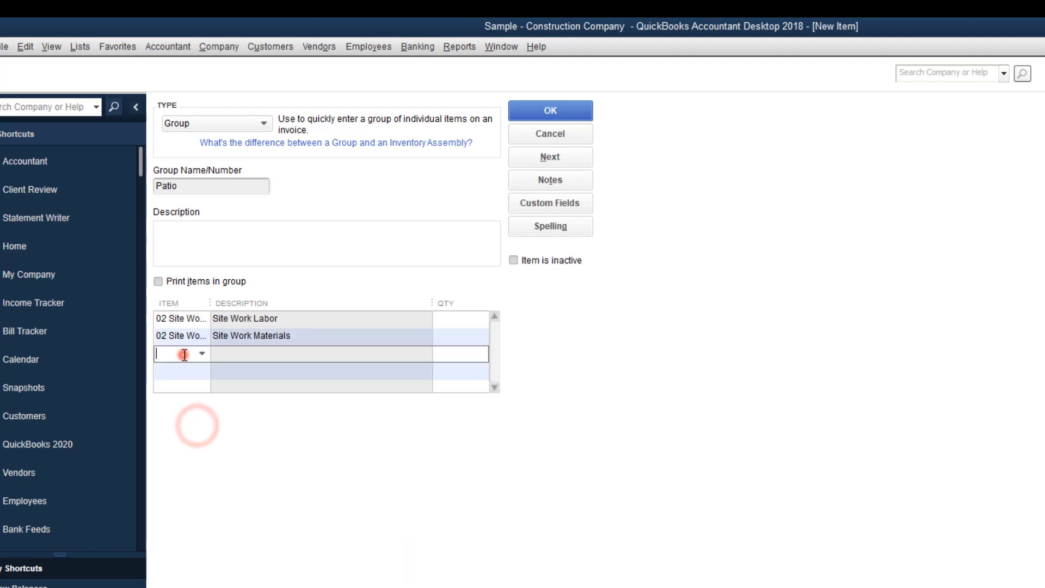
text(fre)
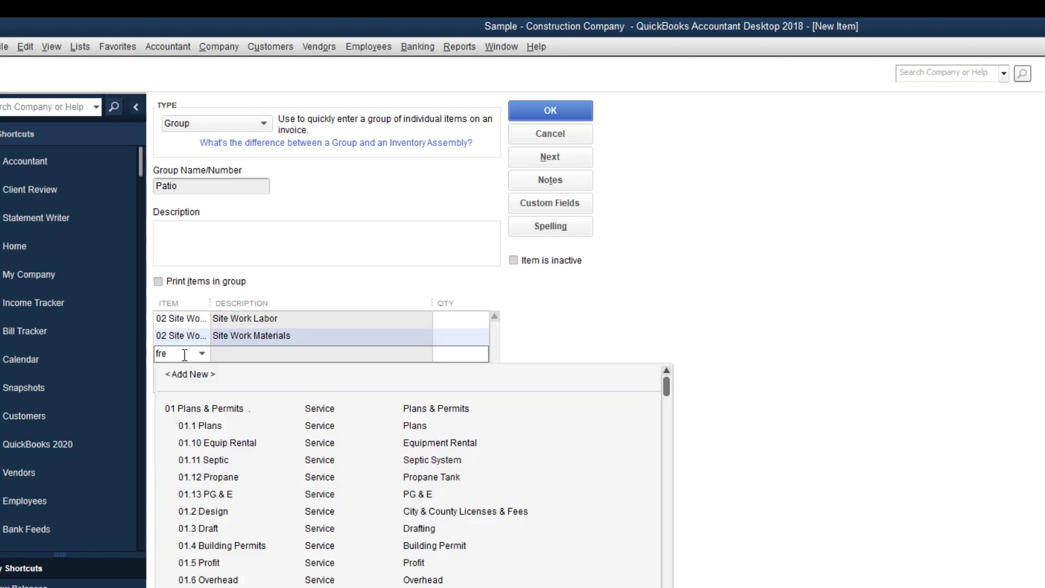
key(BackSpace)
text(a)
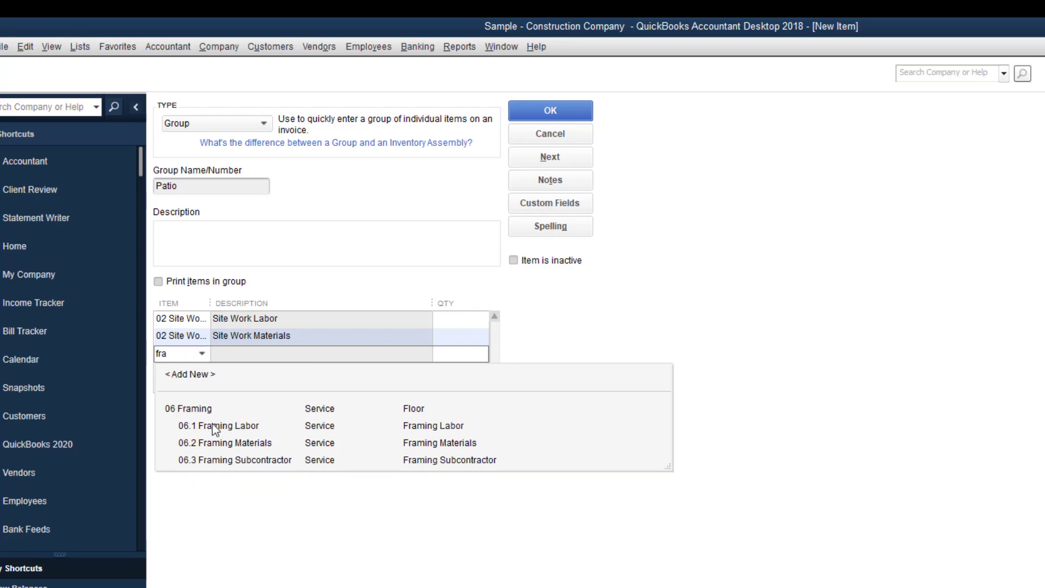
click(215, 426)
click(180, 373)
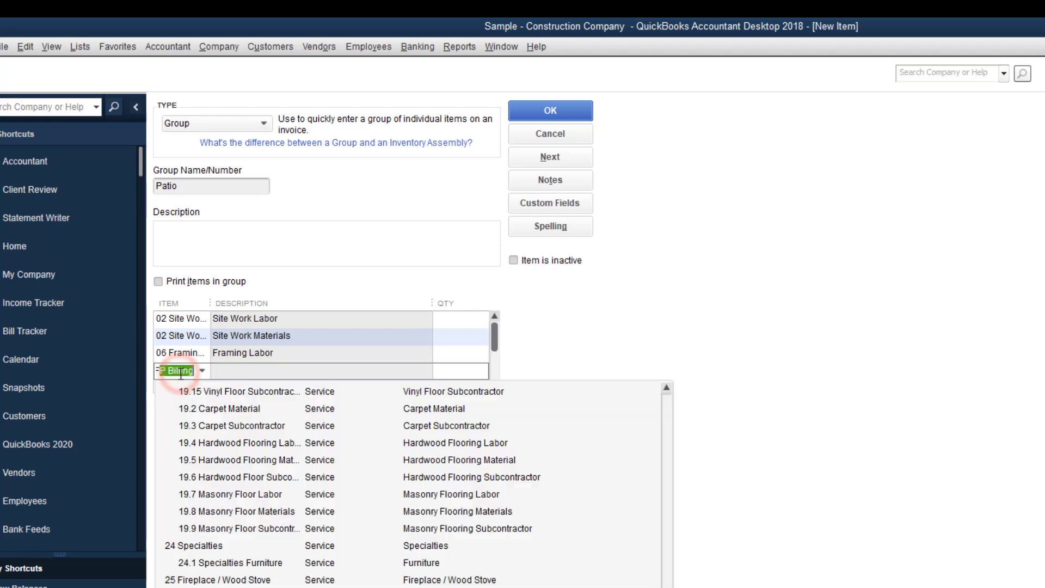
text(fra)
click(238, 460)
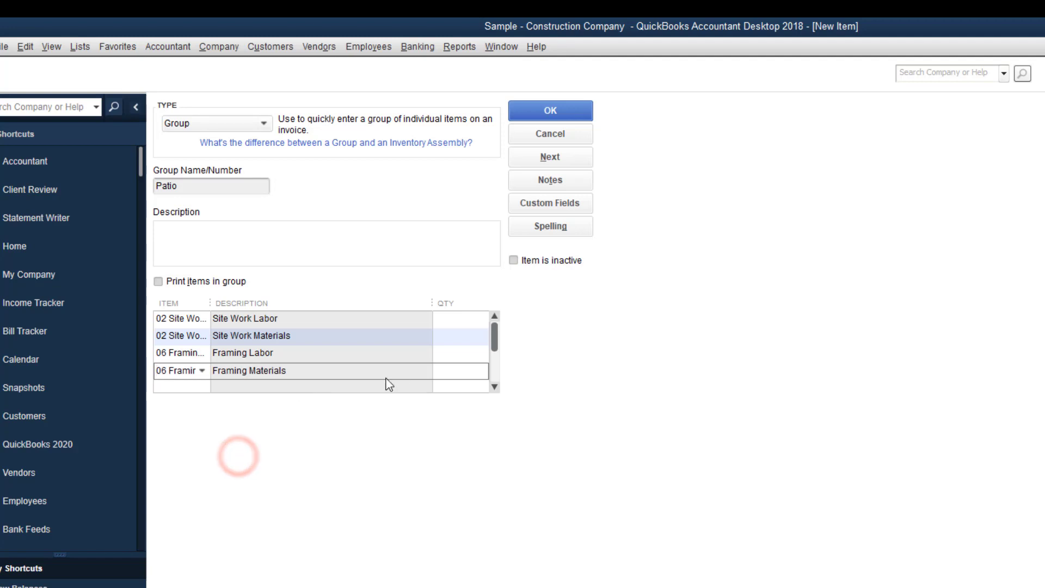
Step: Add the Profit service item on an empty line below the framing items in the group
click(494, 387)
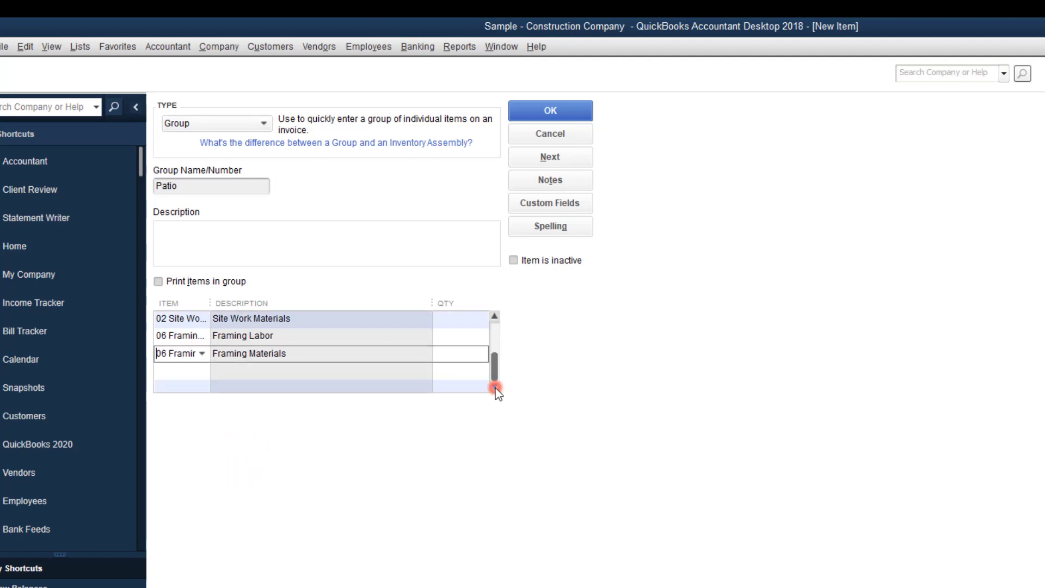
click(298, 373)
scroll(297, 379, down, 3)
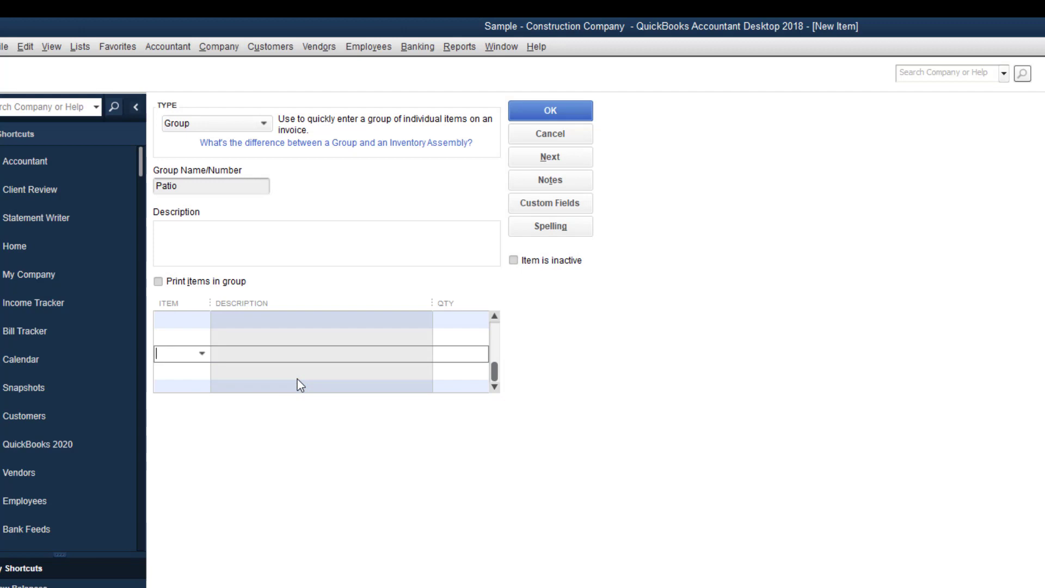
text(Profit)
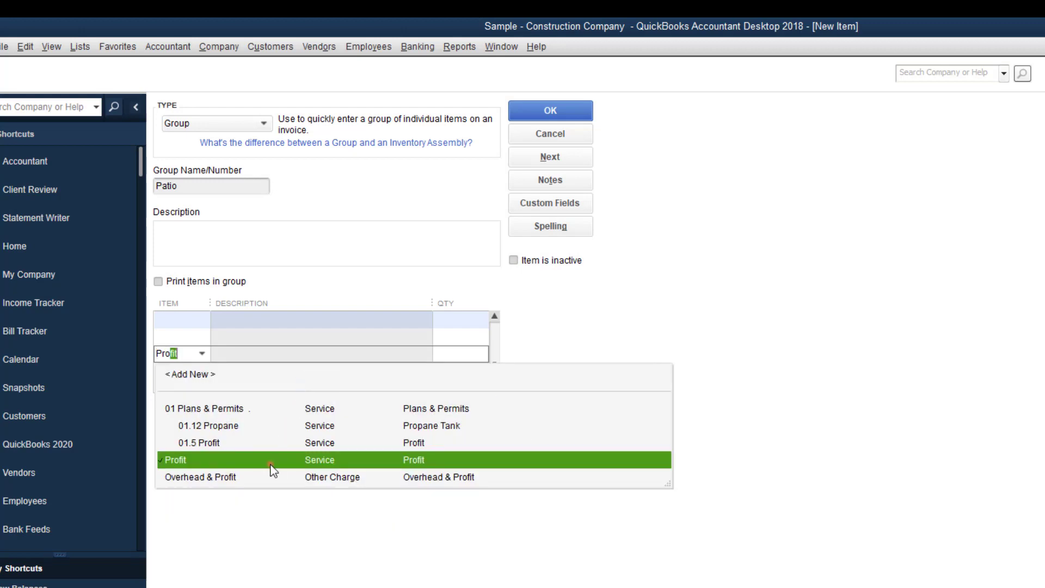
click(271, 463)
Step: Rename the group item as Patio 1 and save it to the Item List
click(499, 322)
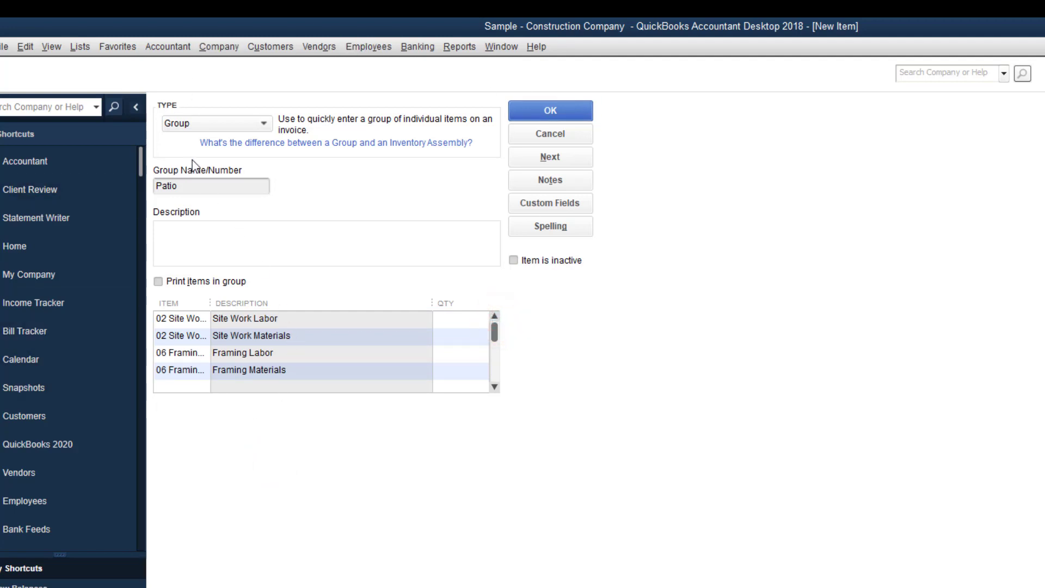
click(561, 111)
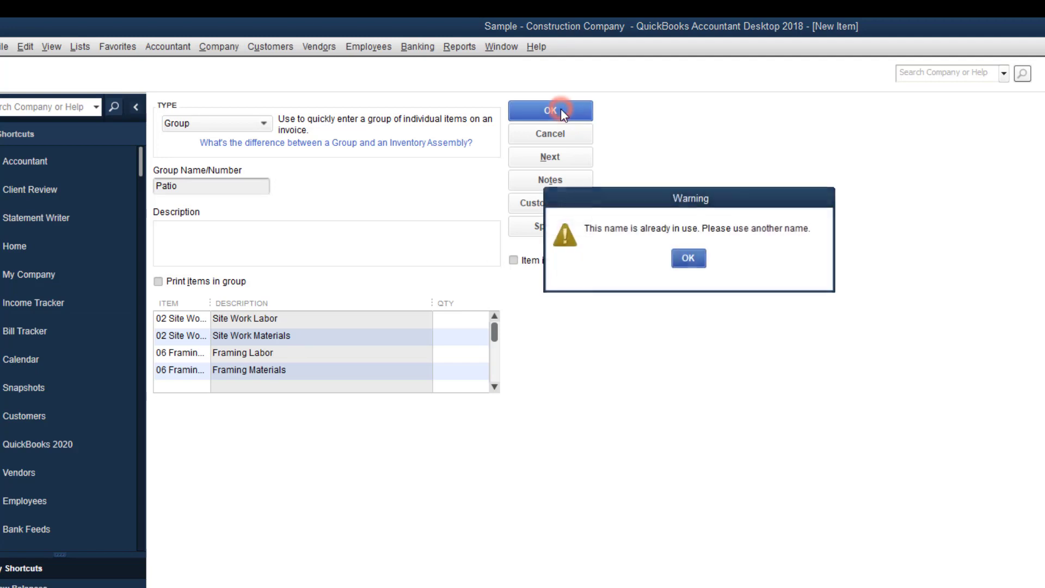
click(680, 260)
click(205, 186)
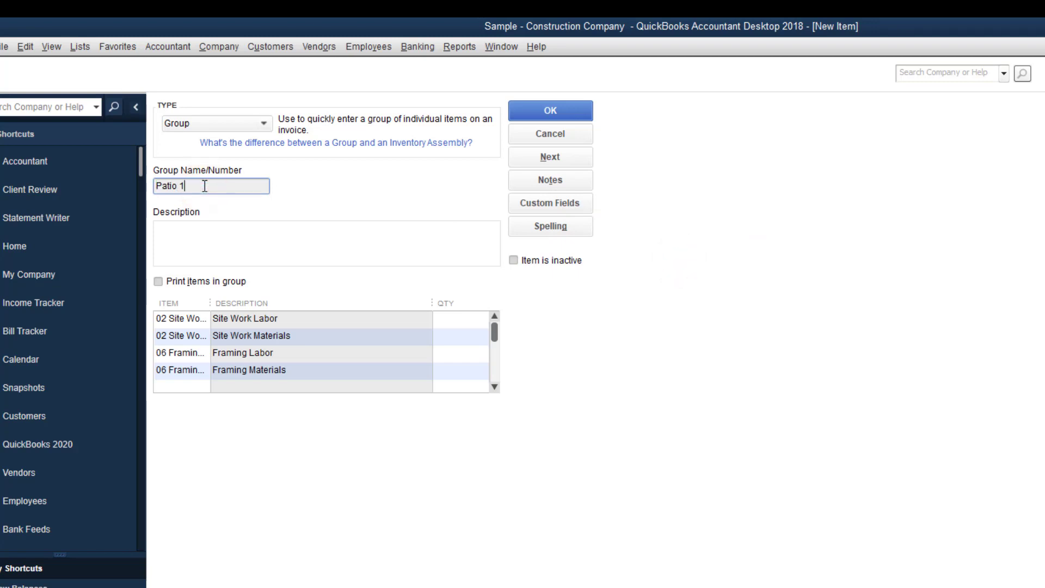
click(550, 110)
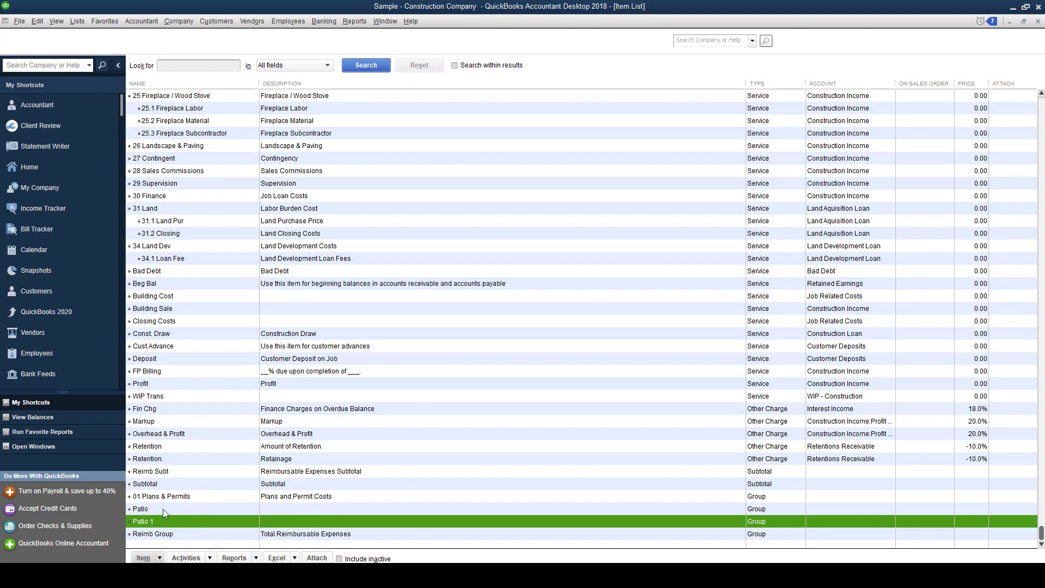
Step: Close the Item List and select the customer's Add on patio job in the Customer Center
click(1038, 21)
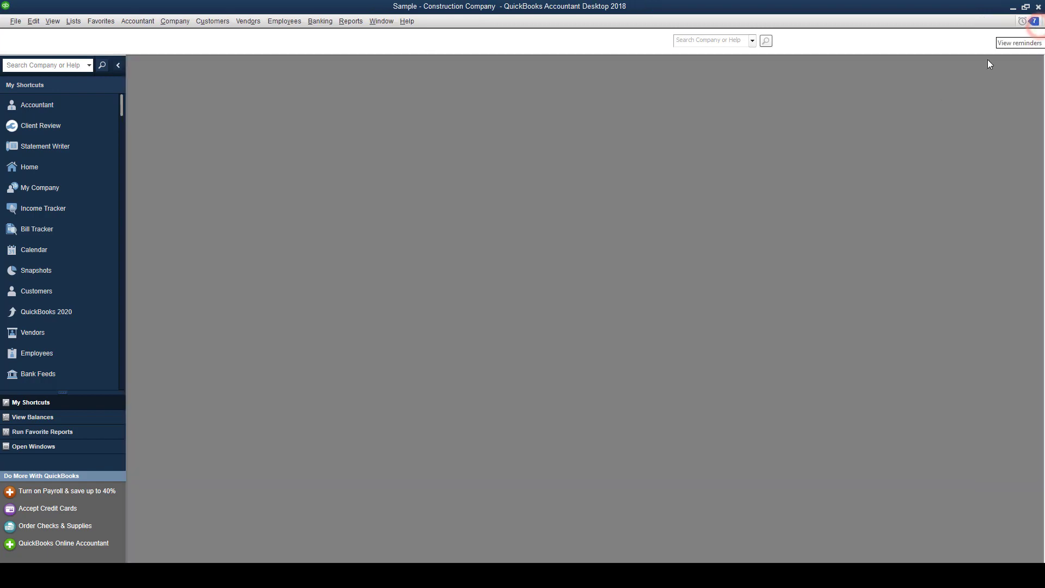
click(211, 20)
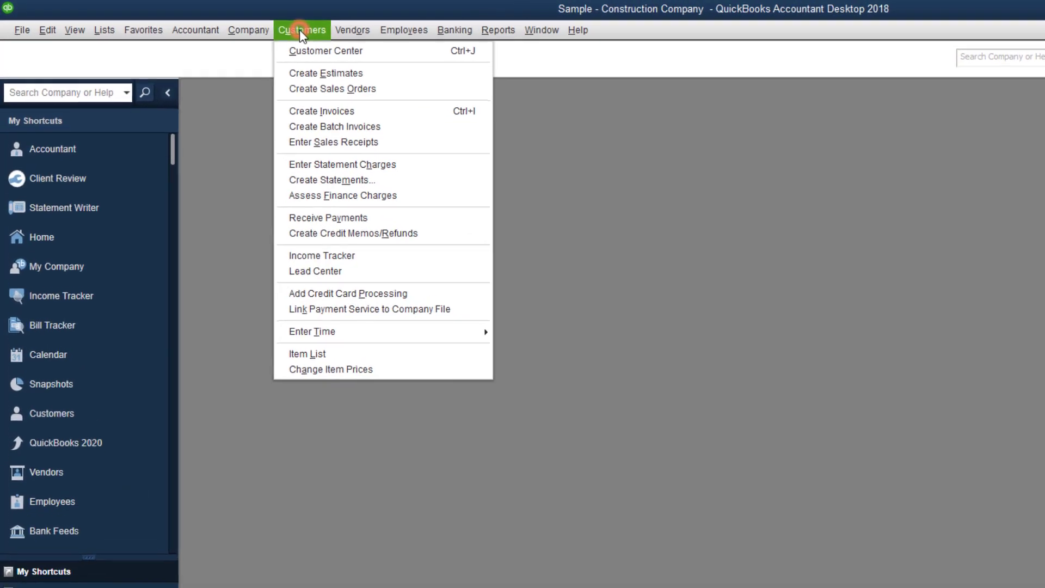
click(307, 49)
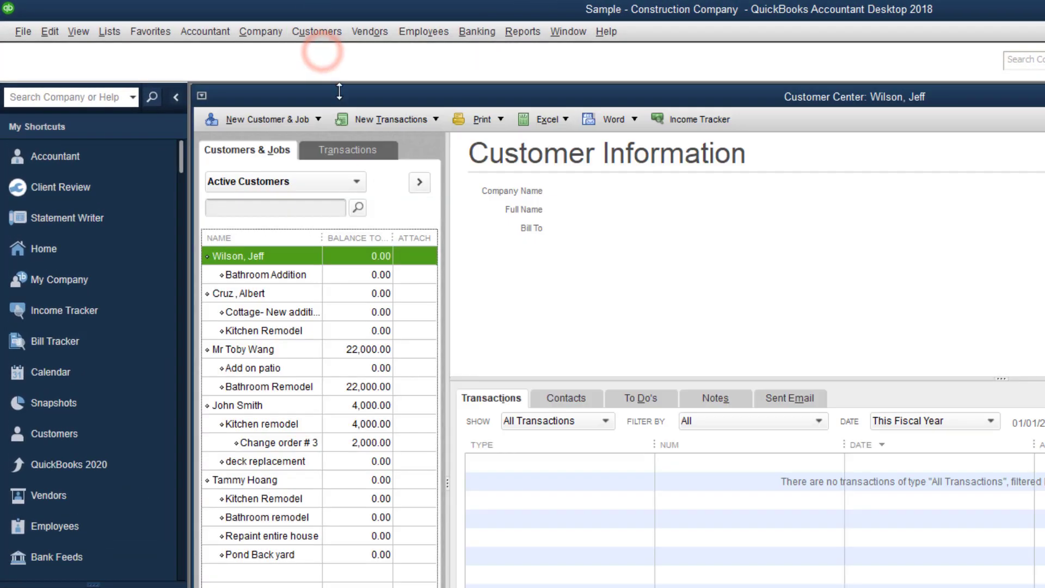
click(244, 350)
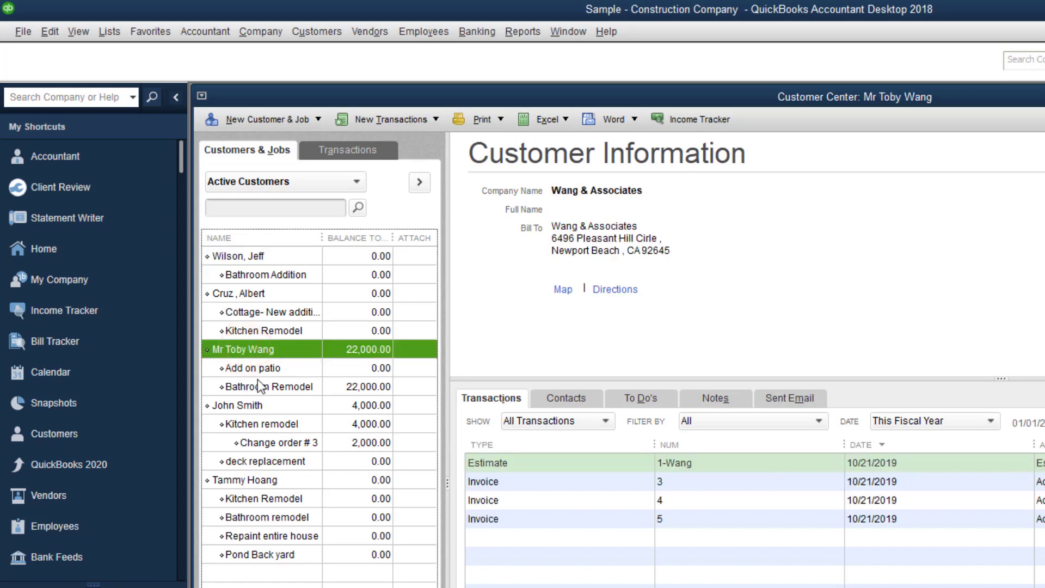
click(263, 369)
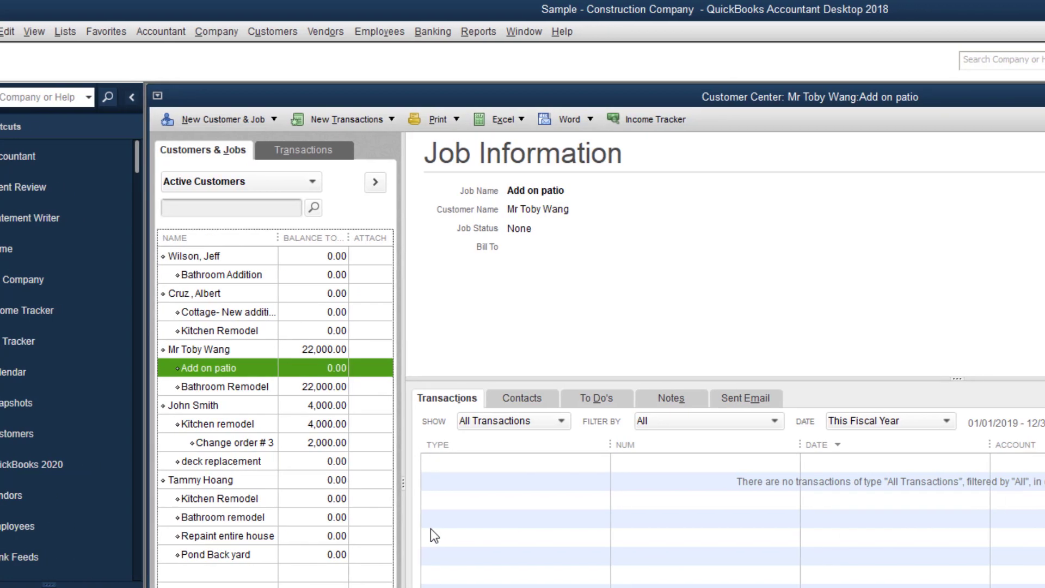
Step: Create a new estimate for the Add on patio job and maximize its window
click(302, 120)
click(311, 140)
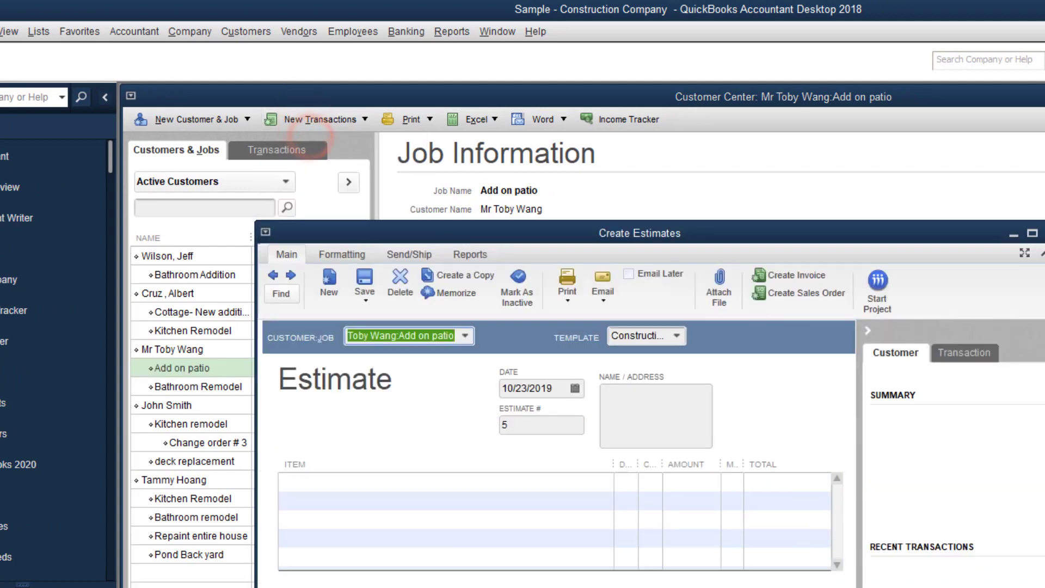
click(1036, 231)
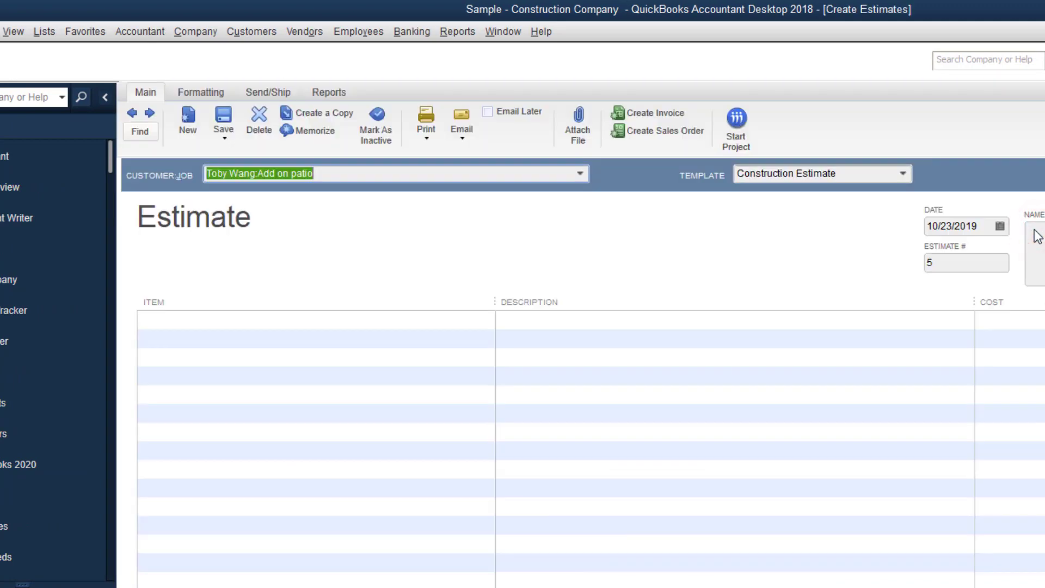
Step: Add the Patio 1 group item to the first line of the estimate
click(367, 323)
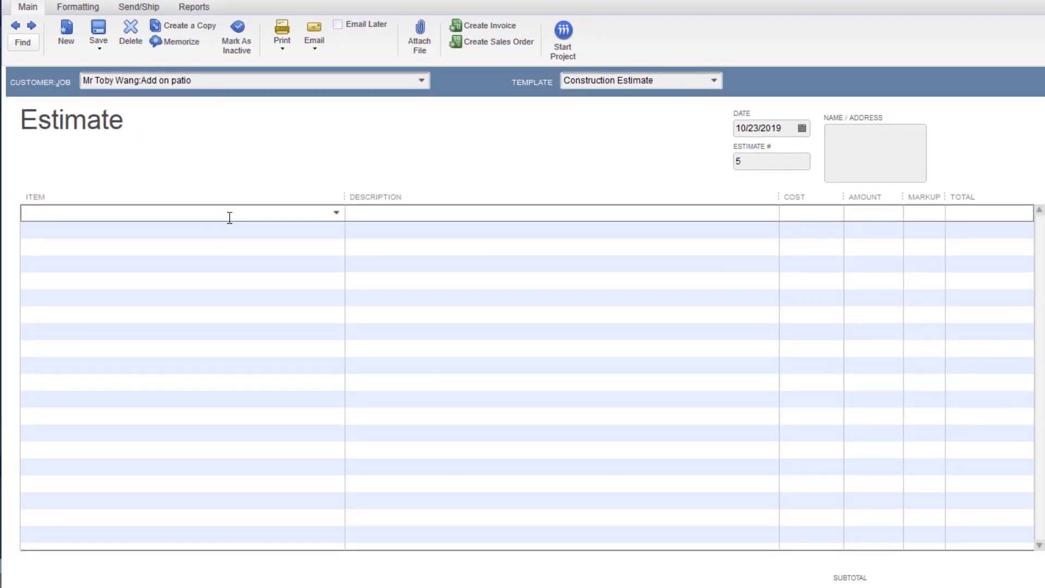
text(Patio)
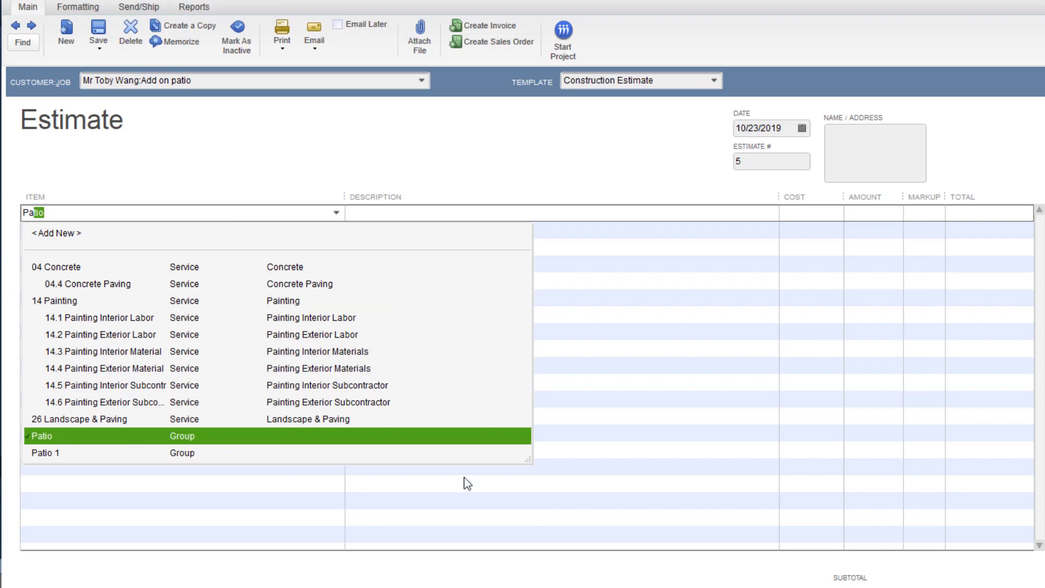
click(187, 454)
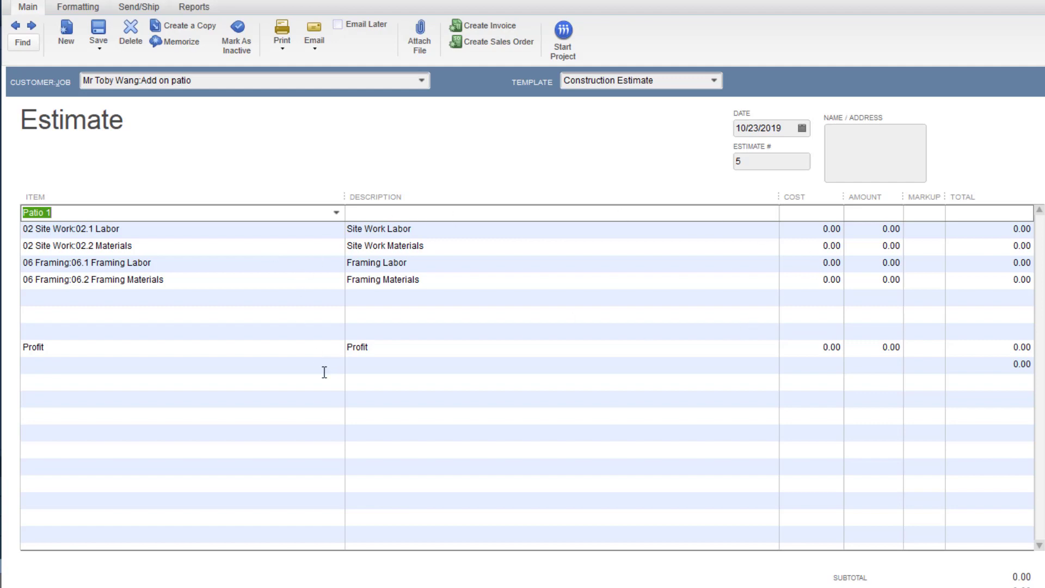
click(401, 216)
Step: Set the Site Work Labor line's cost to 1000 and its markup to 30%
click(818, 228)
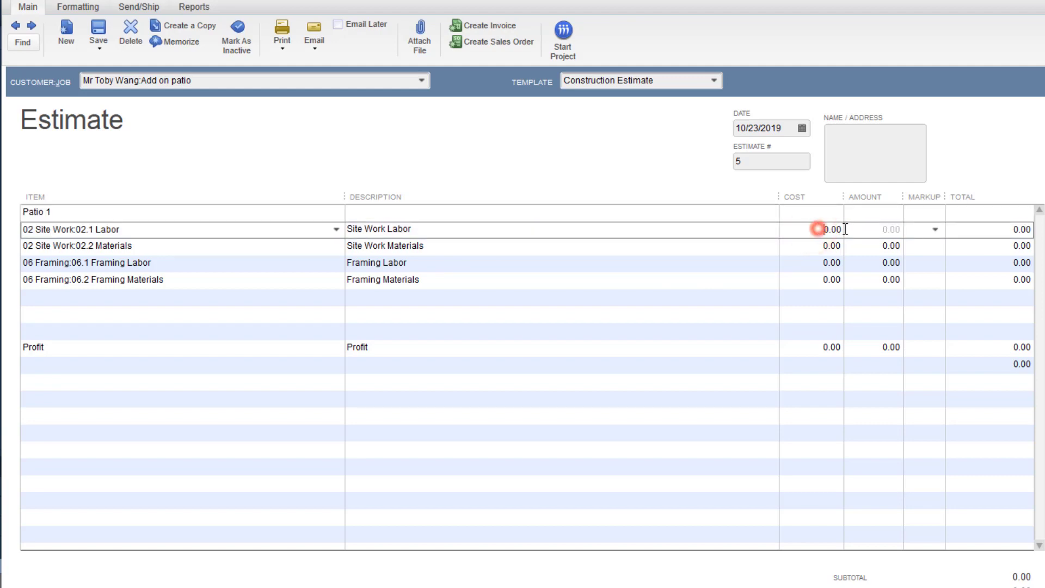
text(1000)
click(924, 229)
text(30)
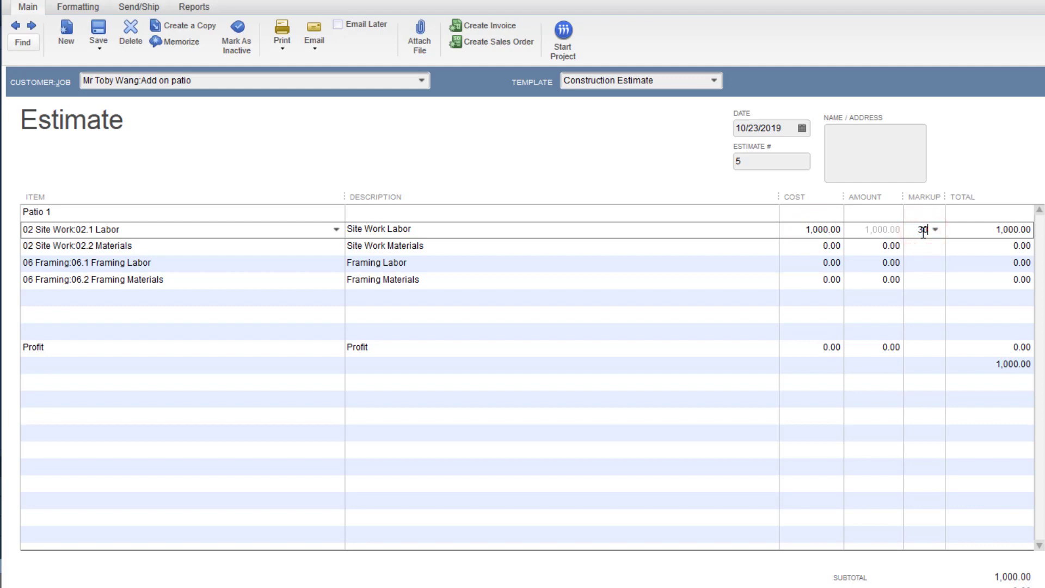
text(%)
Step: Set the Site Work Materials line's cost to 1500 and its markup to 30%
click(820, 246)
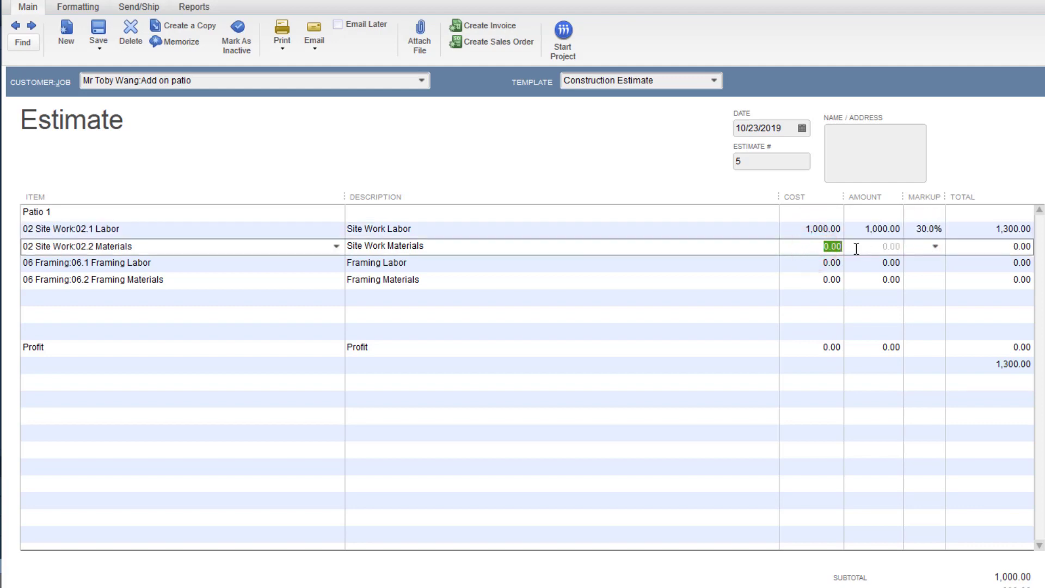
text(1500)
click(876, 249)
click(934, 247)
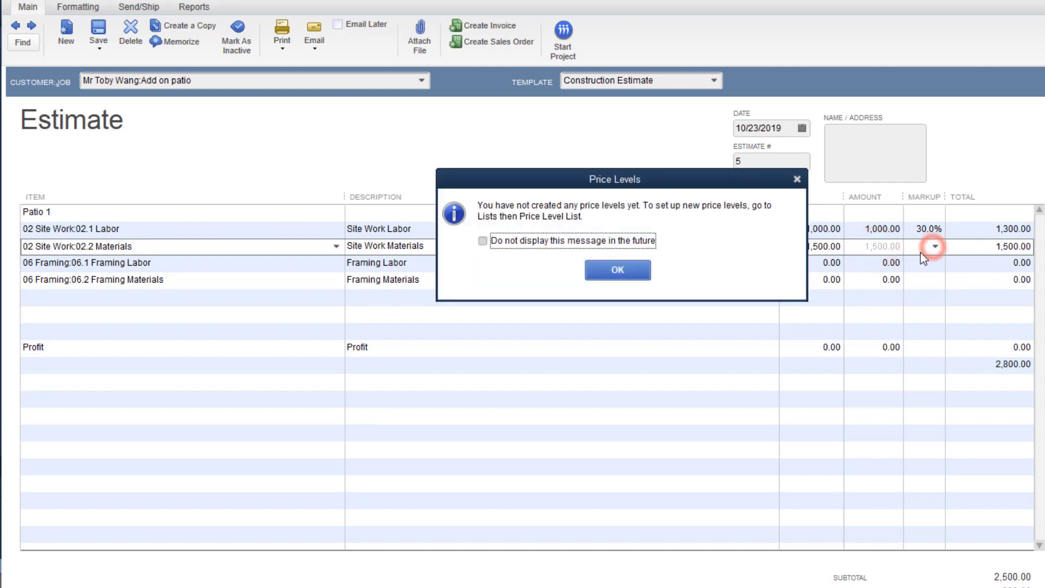
click(620, 270)
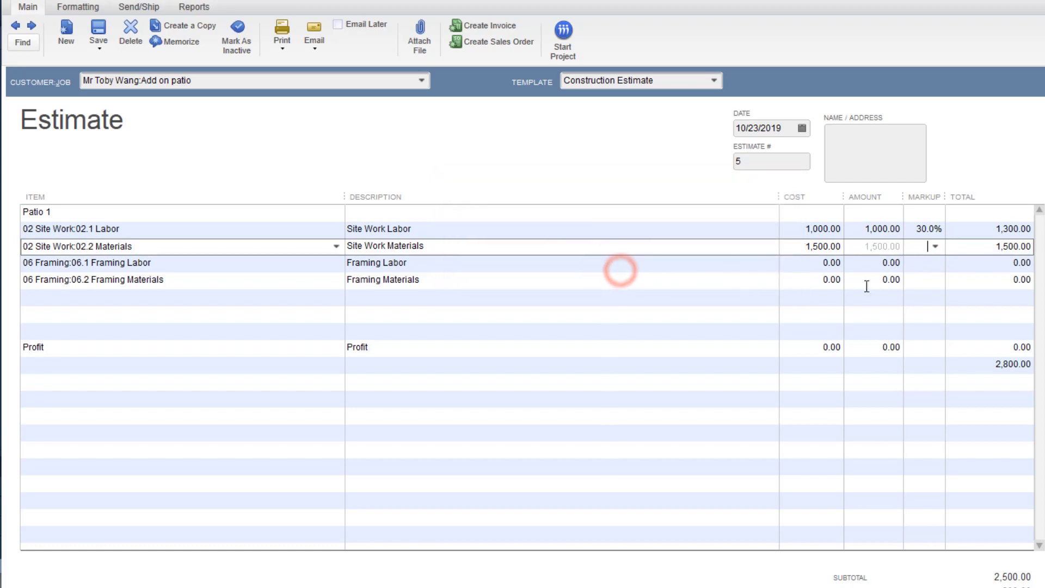
text(30%)
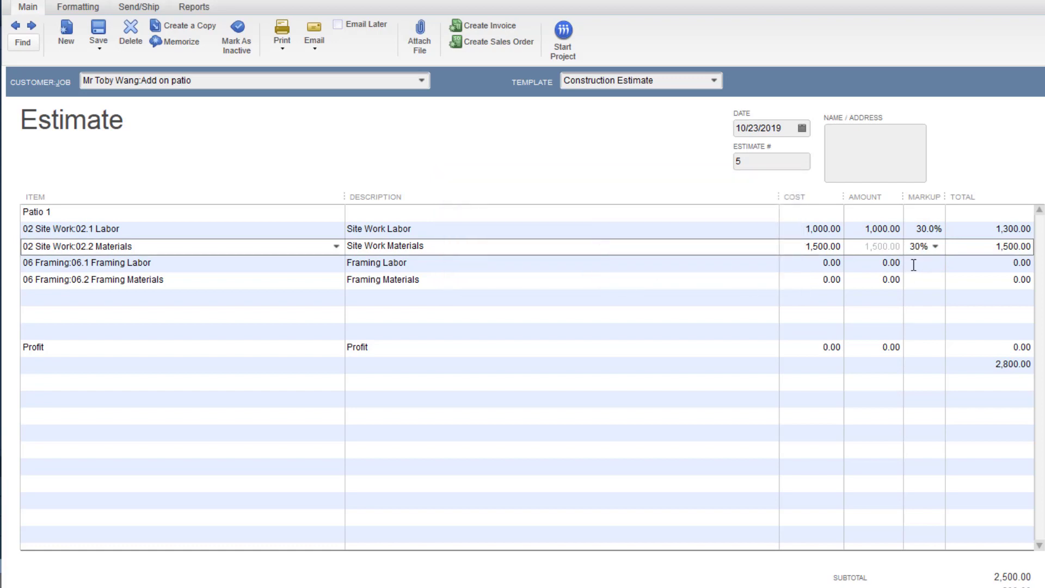
Step: Set the Framing Labor line's cost to 1,100 and its markup to 30%
click(819, 263)
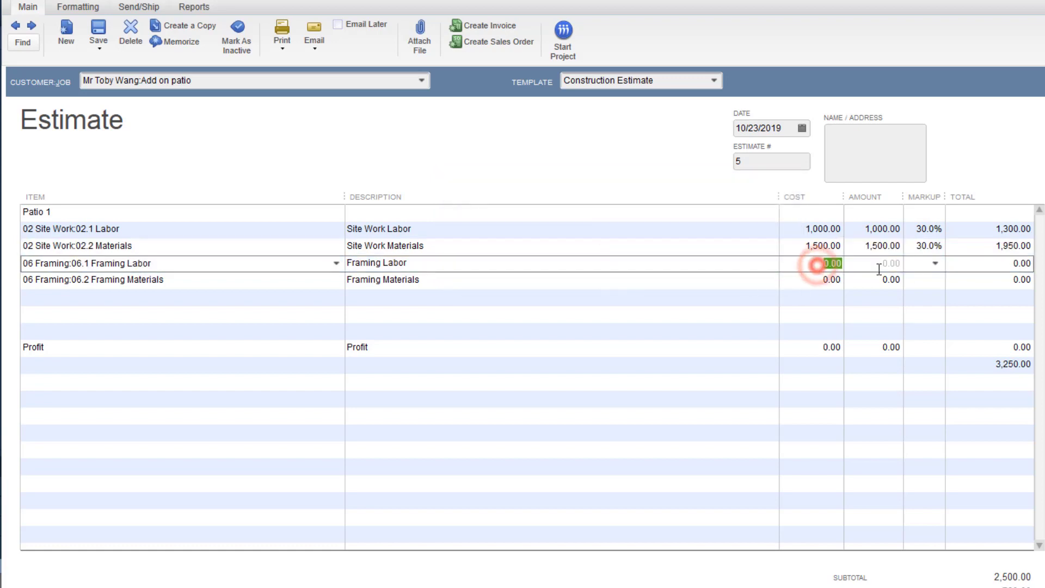
text(11)
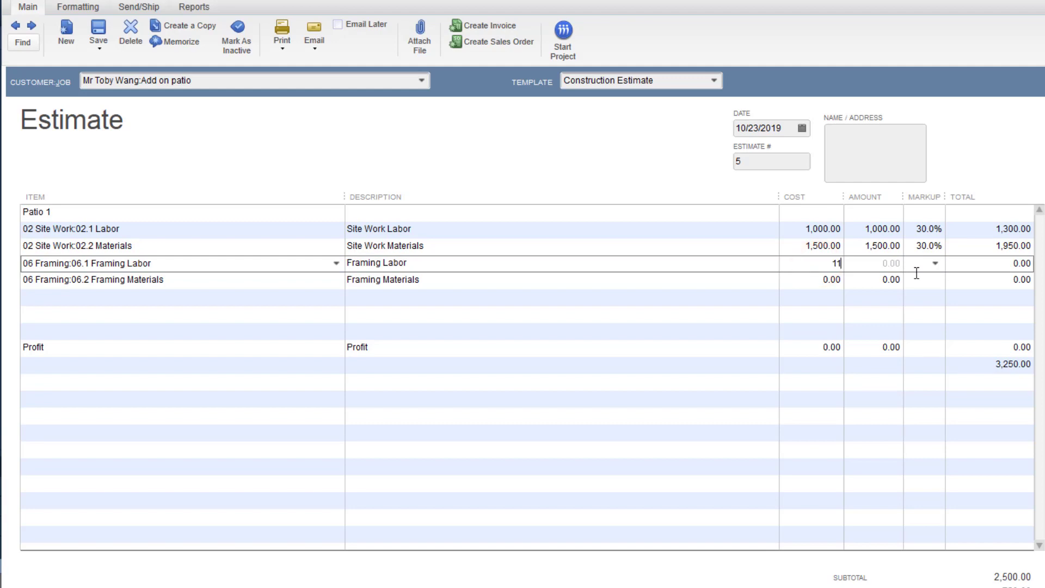
click(924, 262)
text(30)
click(762, 329)
Step: Set the Framing Materials line's cost to 1,240 and its markup to 30%
click(816, 281)
drag(853, 287, 856, 286)
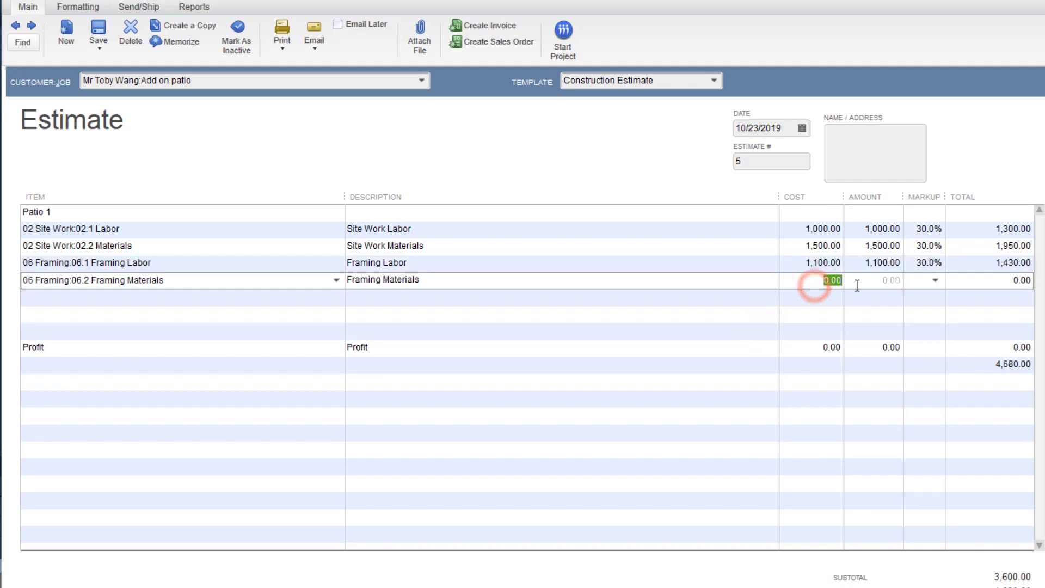
text(1)
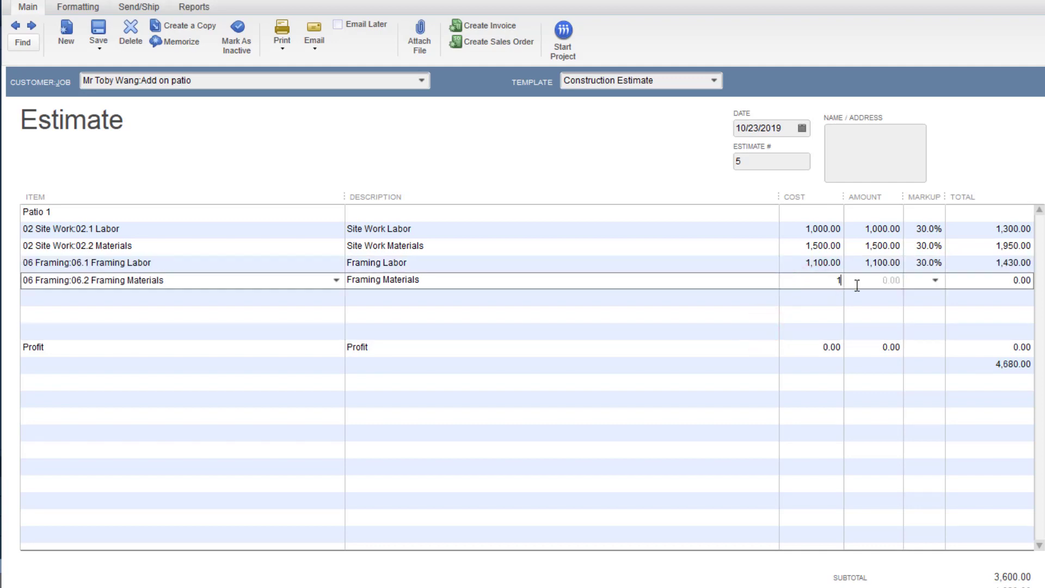
text(,240)
click(882, 293)
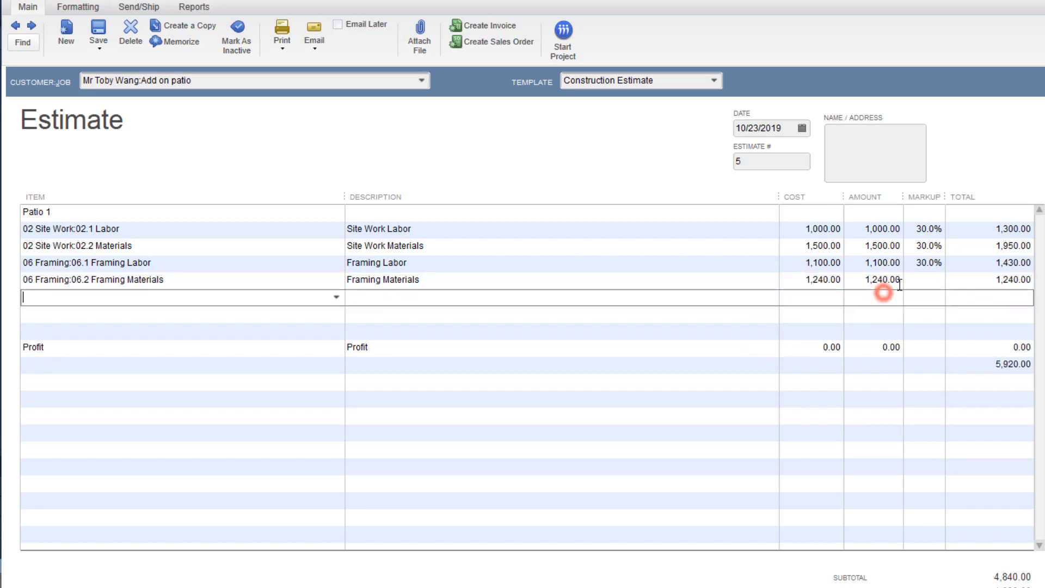
click(911, 281)
text(30%)
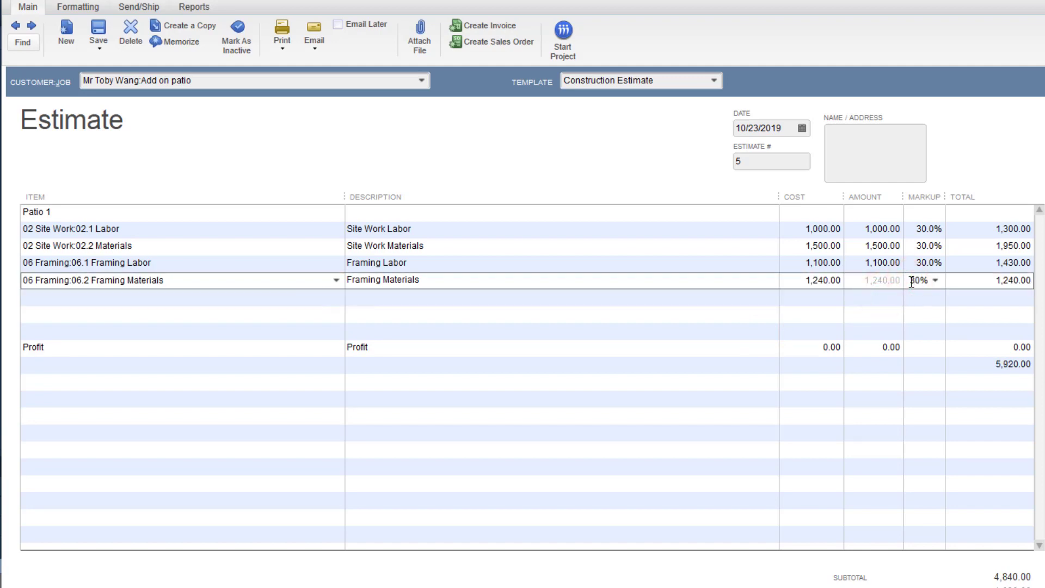
click(569, 435)
Step: Delete the Profit line from the Patio 1 group in the estimate
click(319, 346)
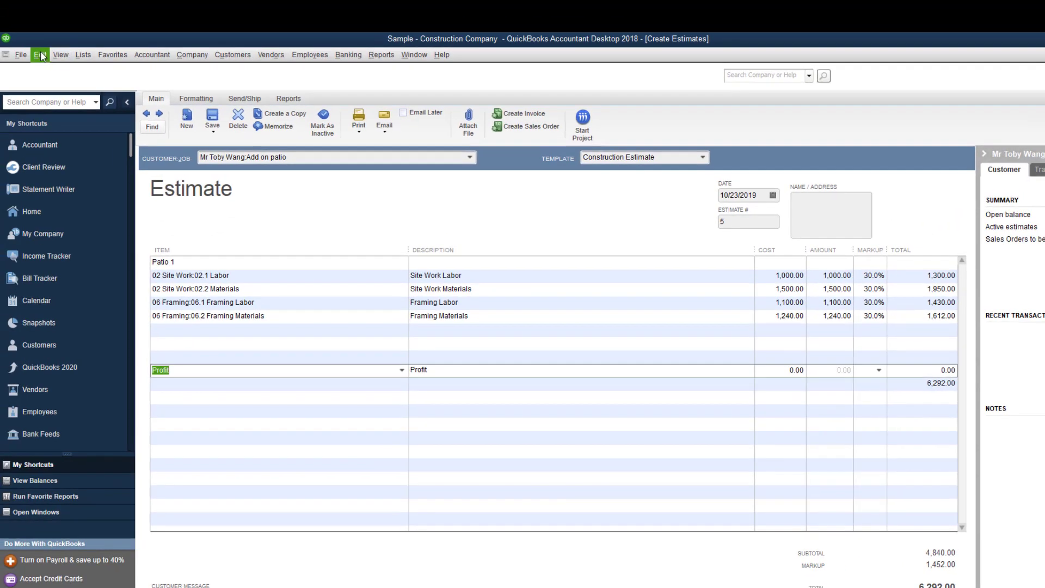
click(40, 55)
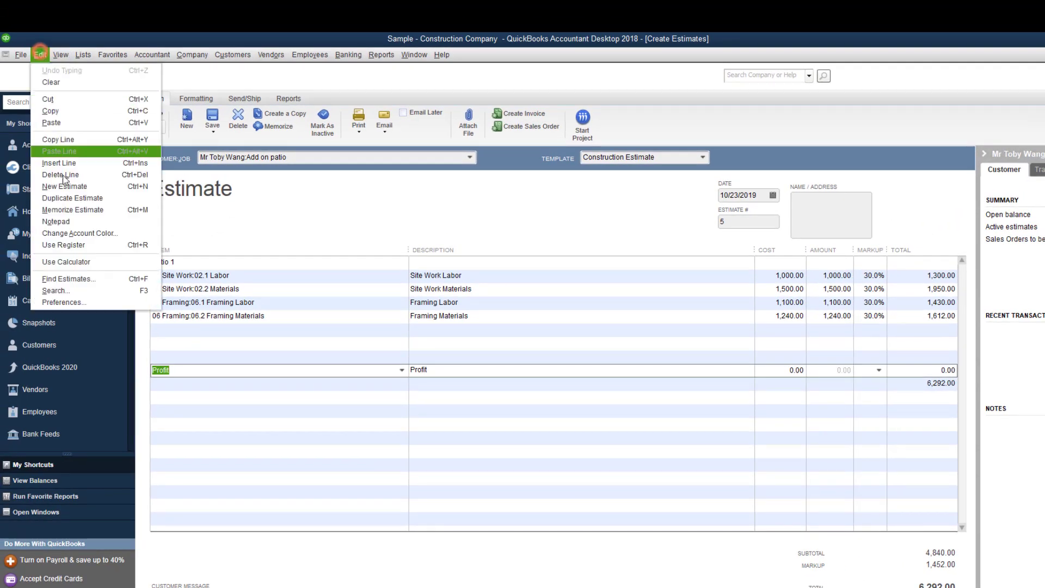
click(61, 173)
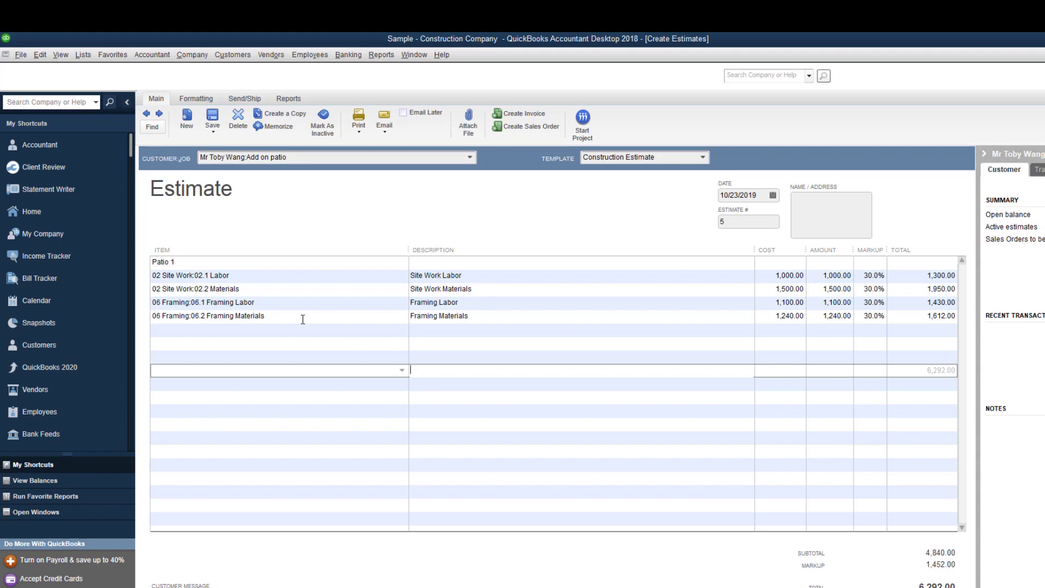
Step: Delete the Site Work Materials line from the Patio 1 group in the estimate
click(226, 289)
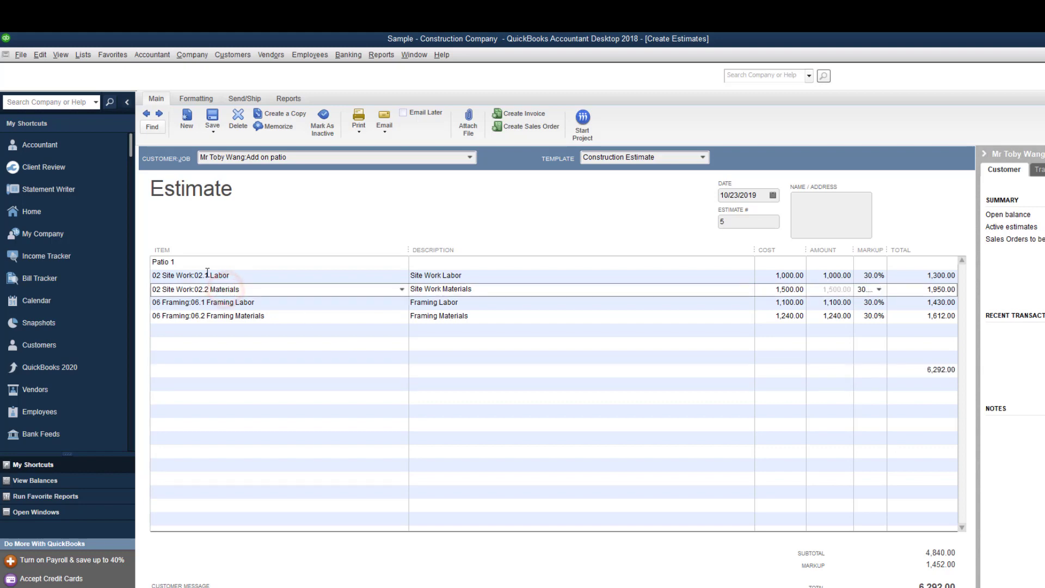
click(40, 55)
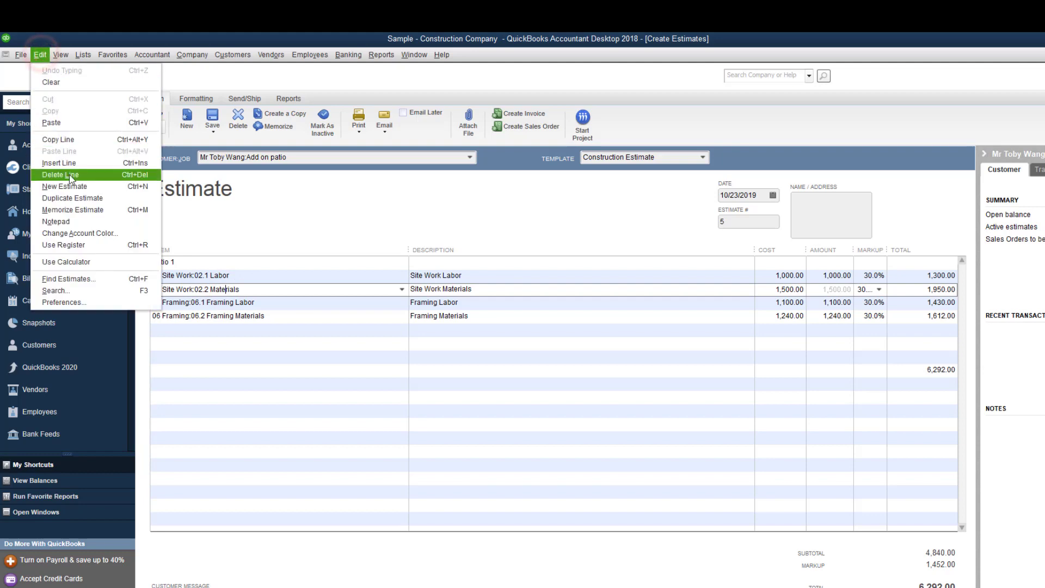
click(70, 173)
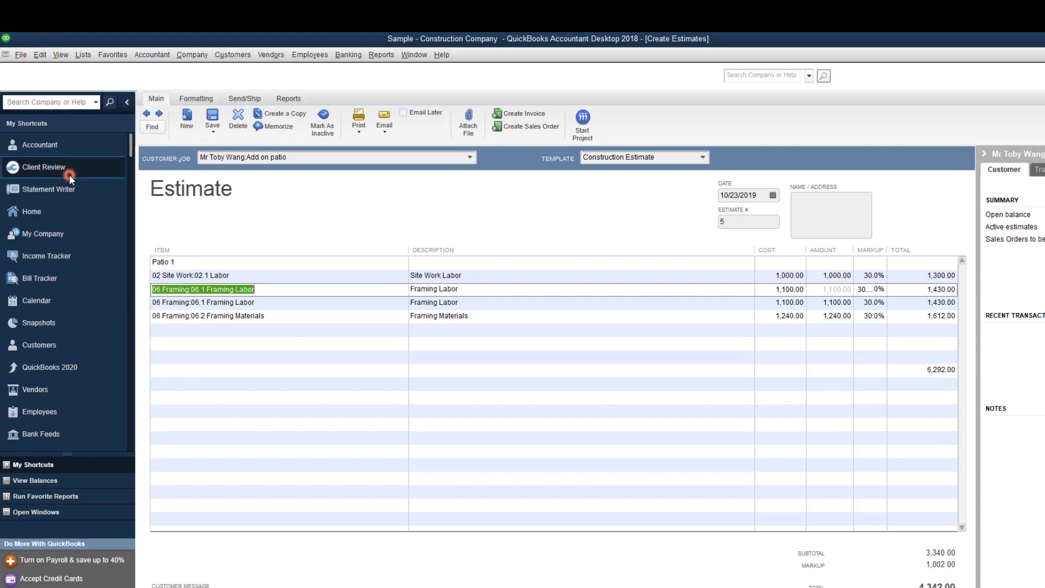
click(824, 422)
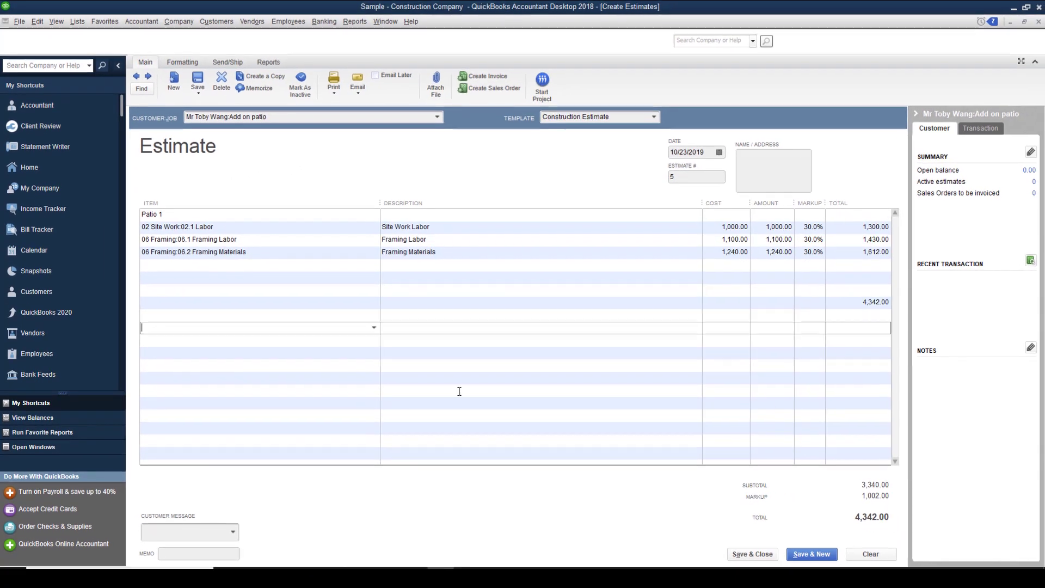
Step: Save and close the estimate and select it in the job's transaction list
click(752, 553)
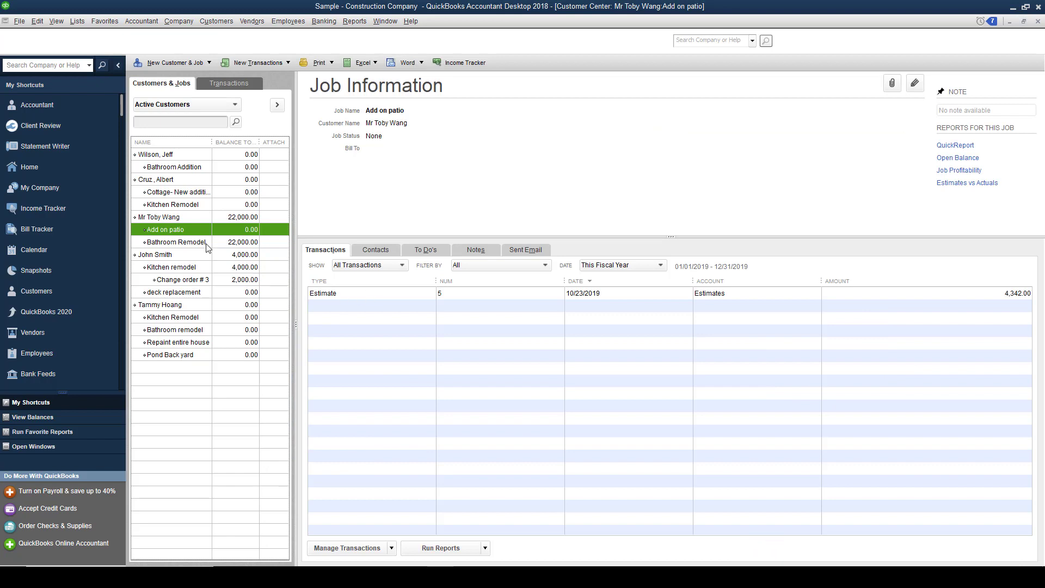
click(404, 295)
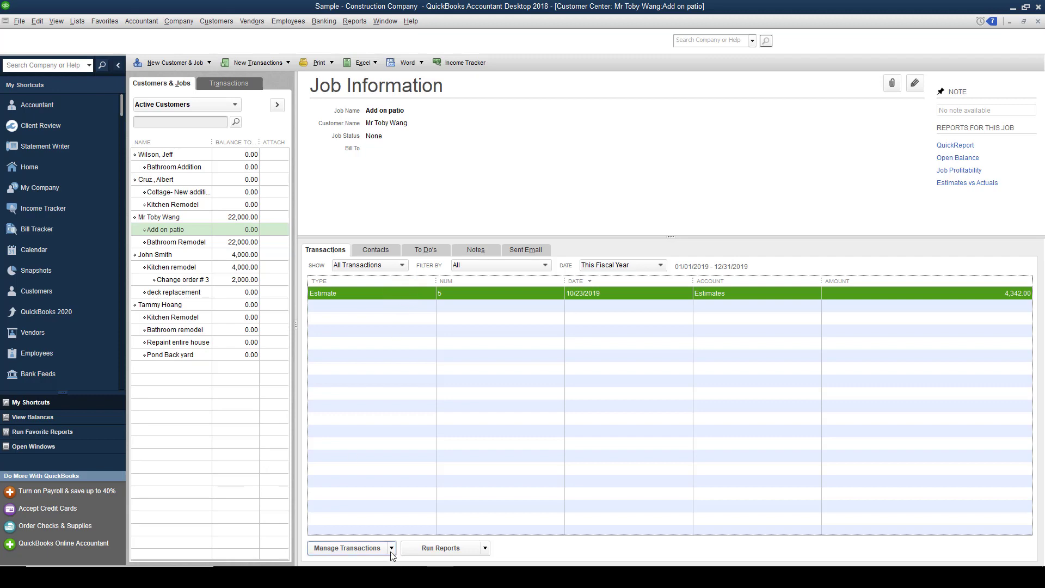
Step: Create a new invoice for the customer's Add on patio job
click(277, 58)
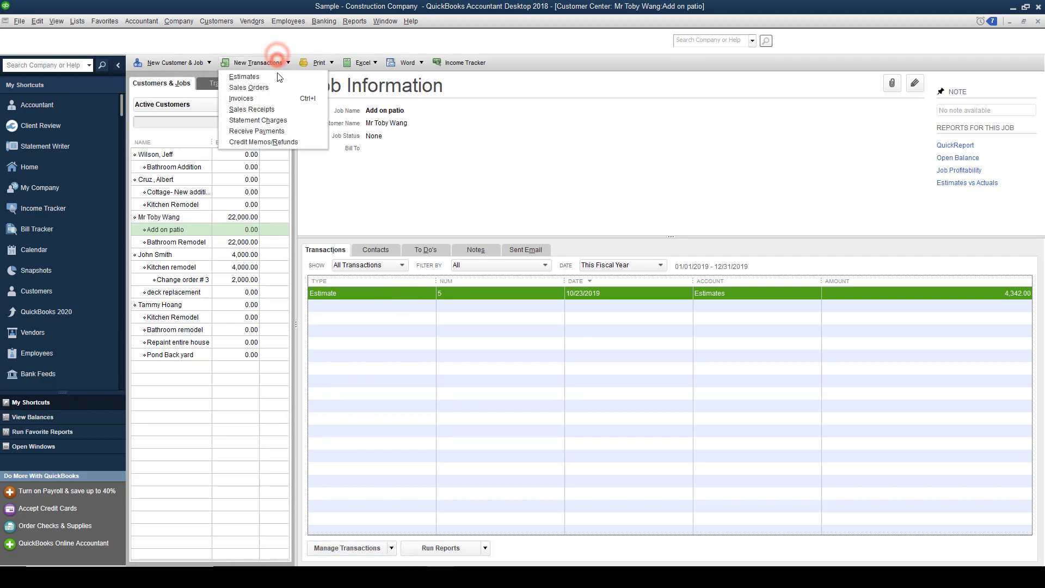
click(242, 99)
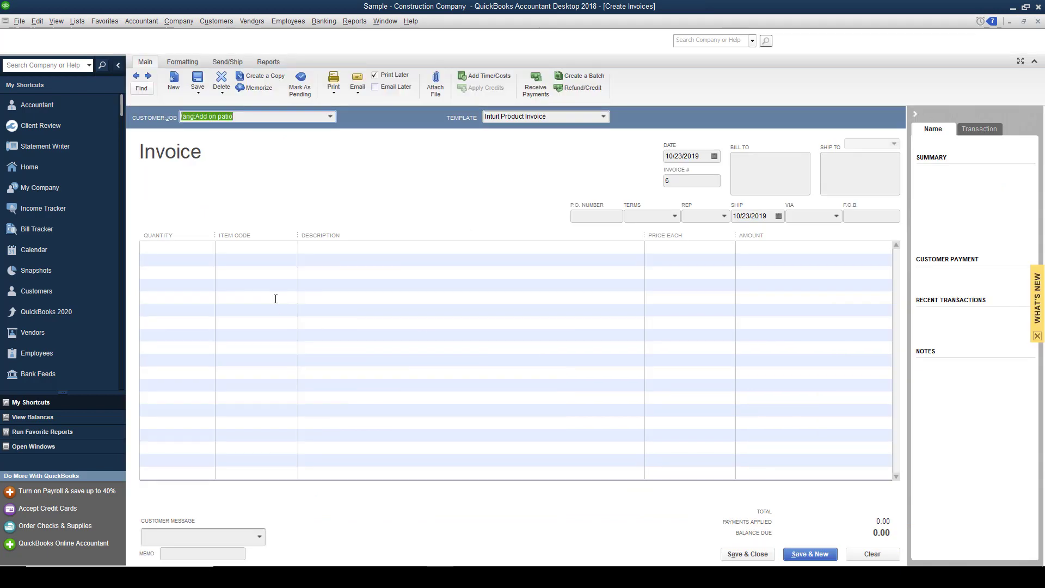
click(289, 115)
click(330, 115)
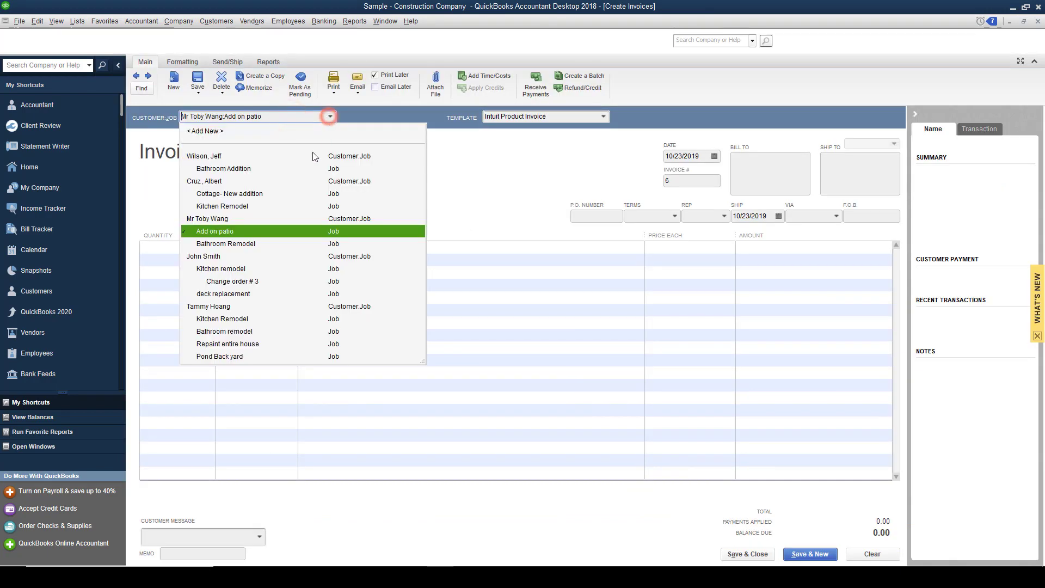
click(236, 231)
Step: Base the invoice on the job's 10/23/2019 estimate, billing selected items or different percentages of each item
click(236, 113)
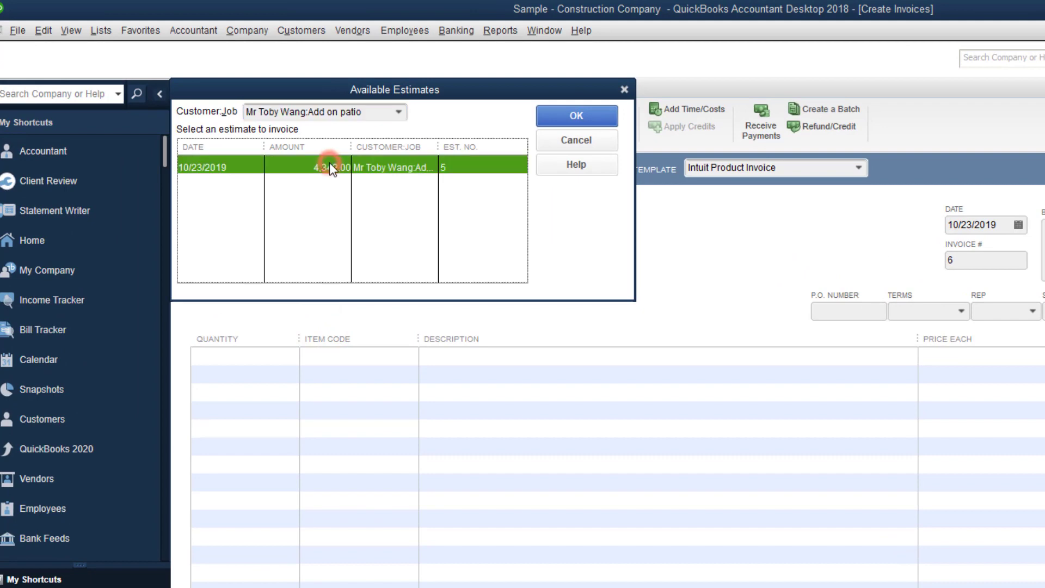
click(585, 116)
click(314, 308)
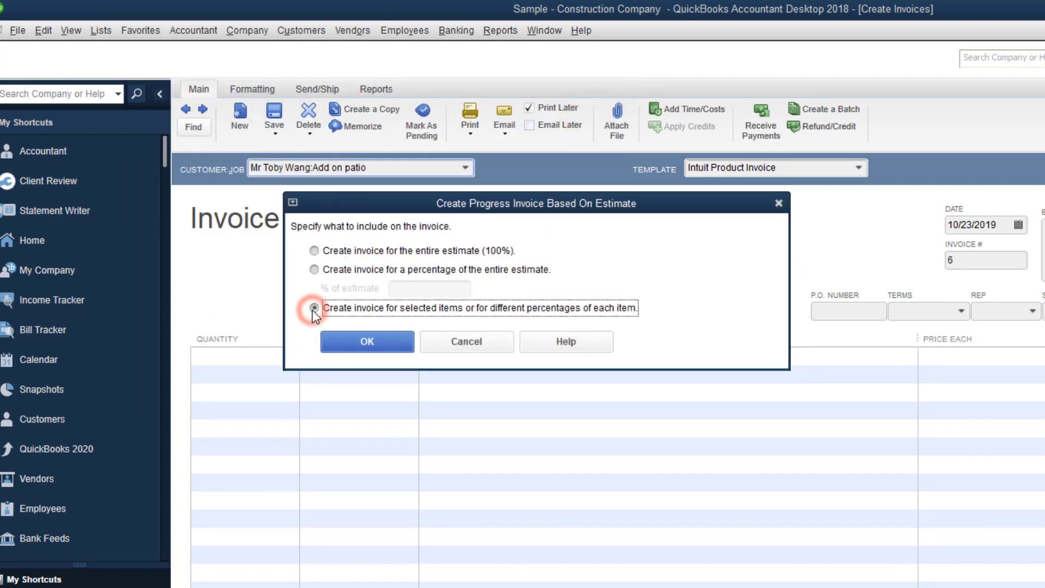
click(411, 341)
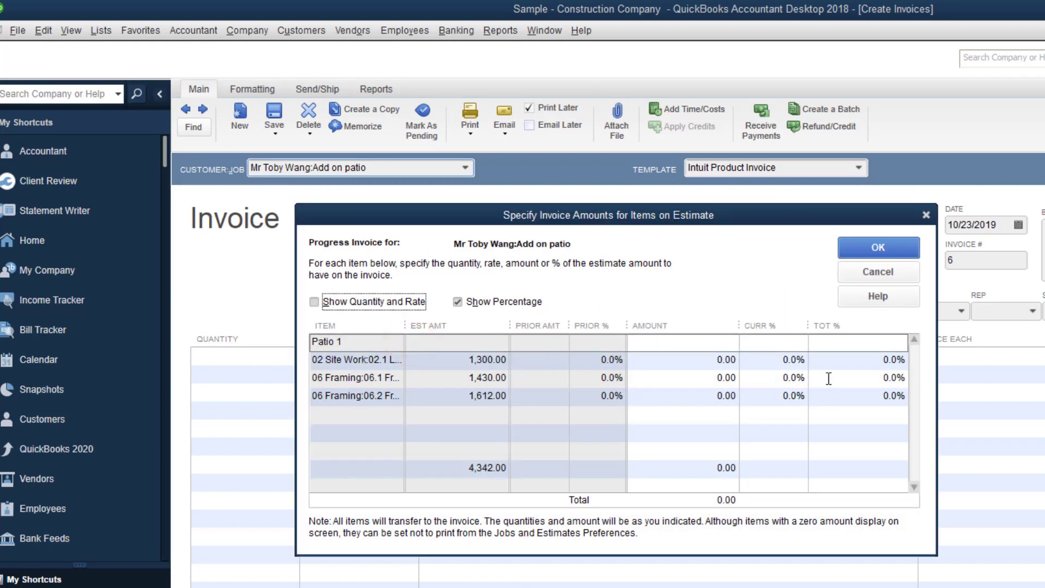
Step: Bill 500.00 each for the Site Work Labor, Framing Labor and Framing Materials items and transfer the amounts to the invoice
click(693, 358)
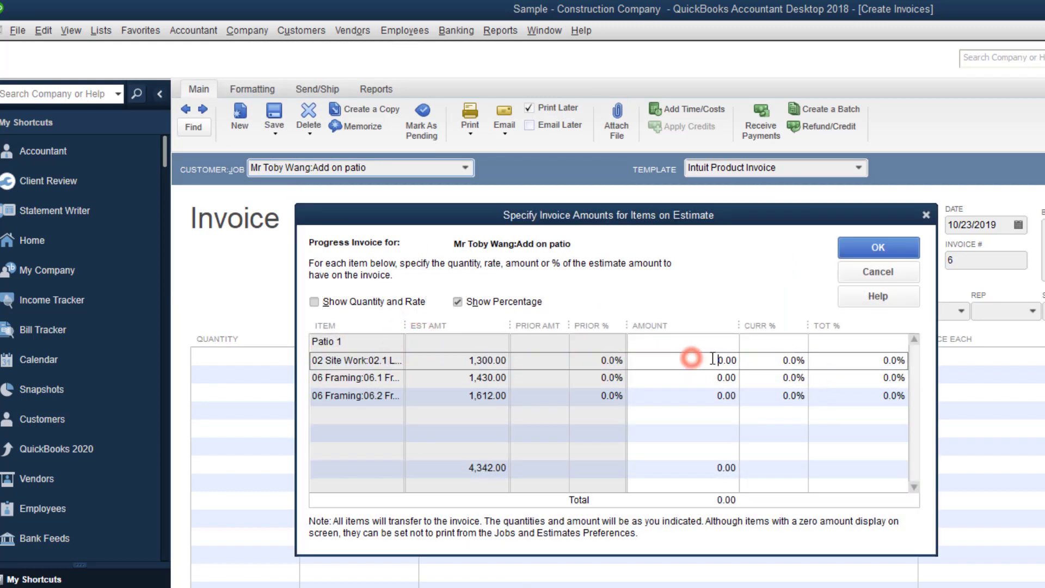
double_click(706, 361)
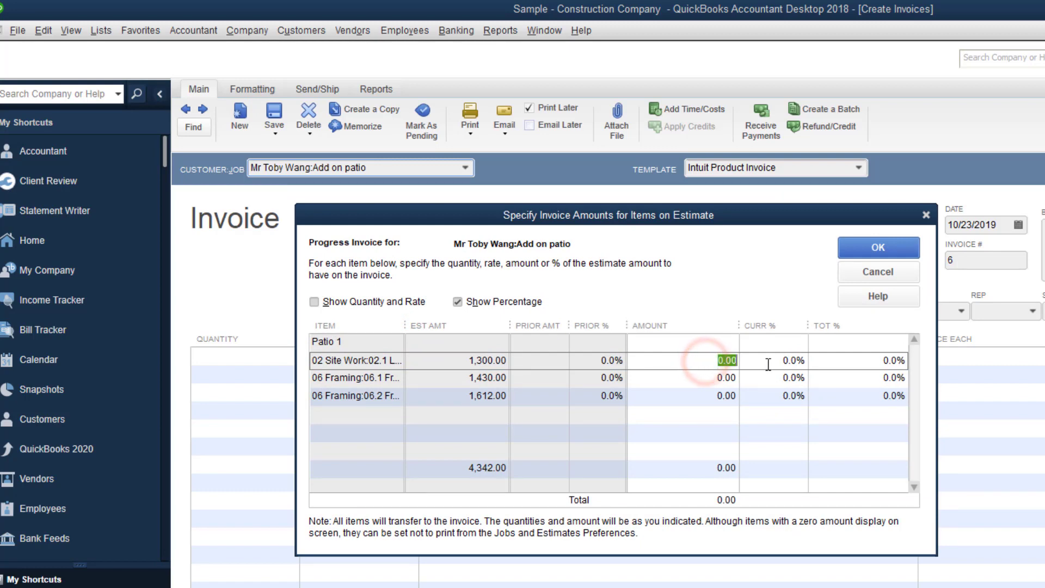
text(500)
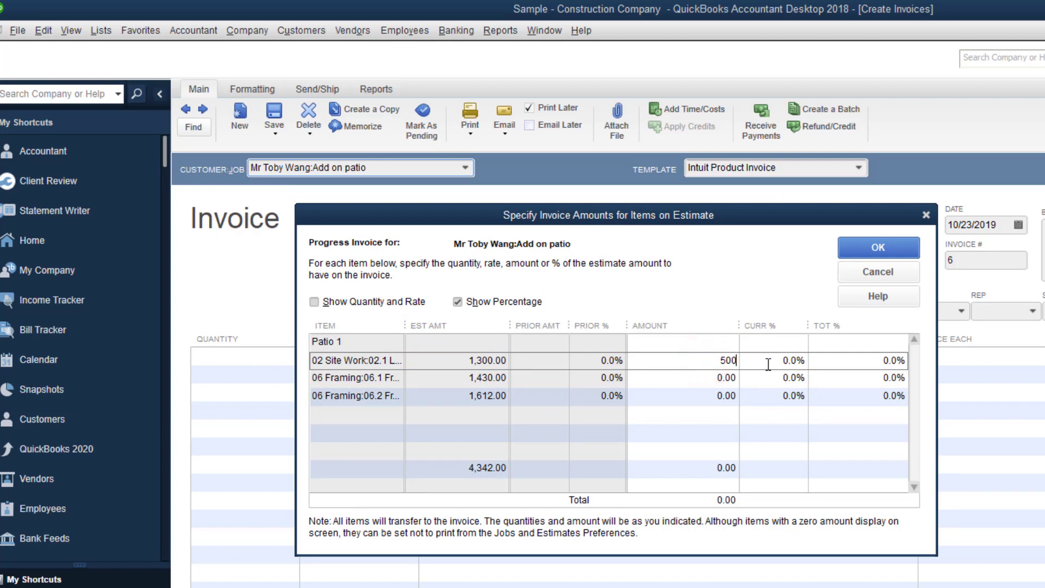
double_click(701, 378)
text(5)
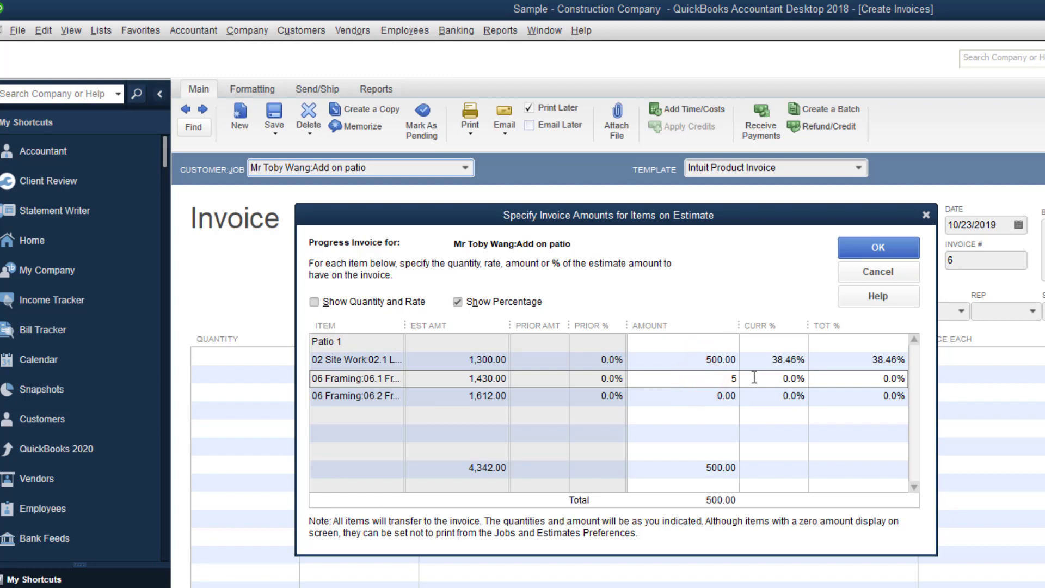
text(00)
double_click(710, 396)
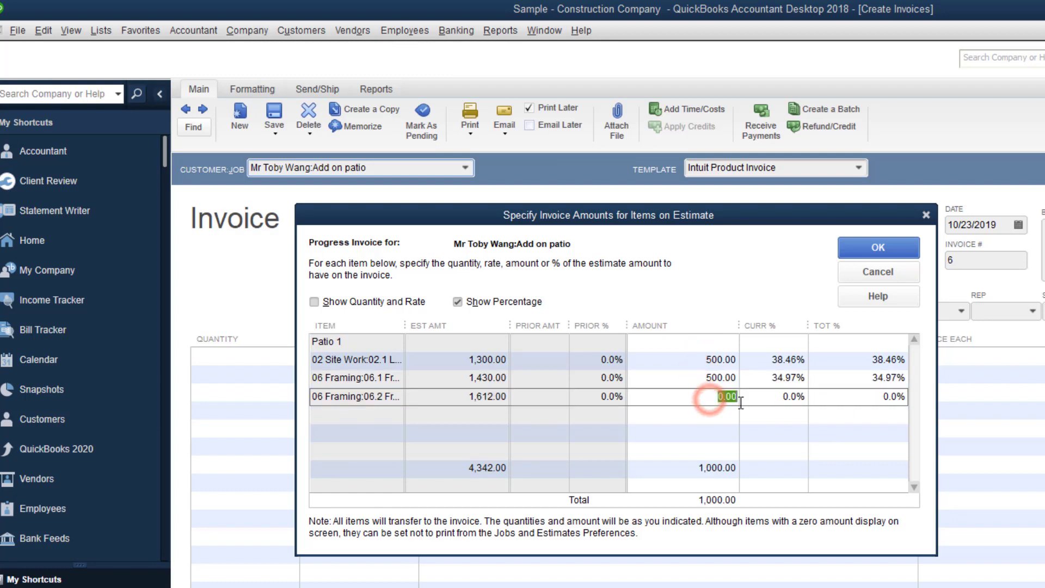
text(500)
click(747, 476)
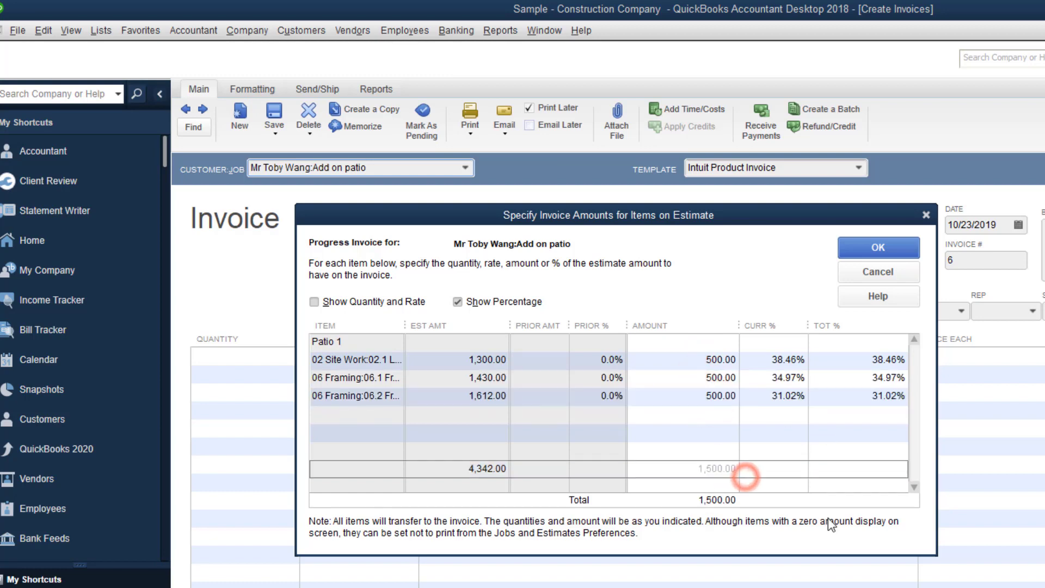
click(860, 247)
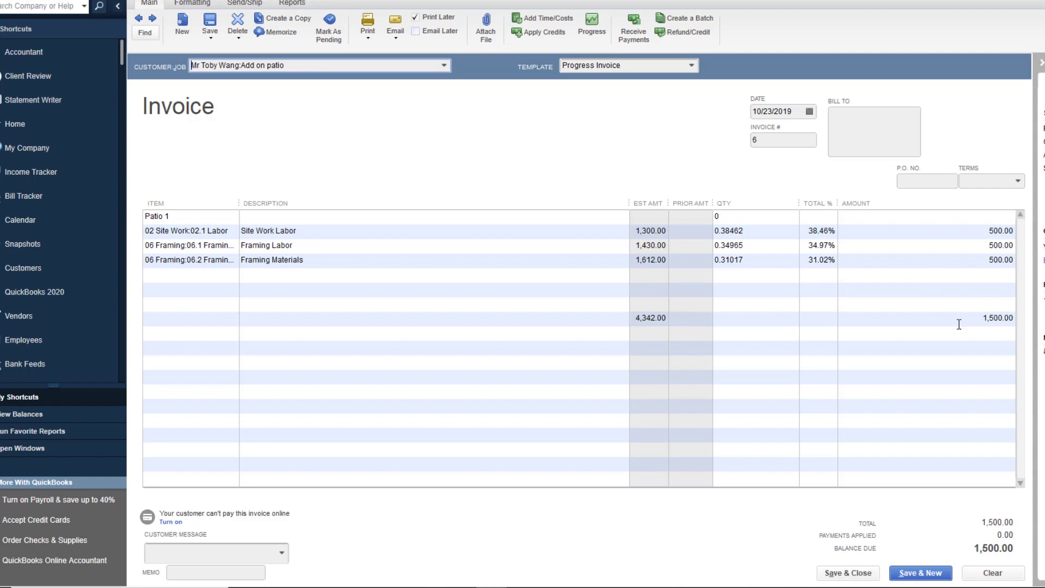
click(215, 291)
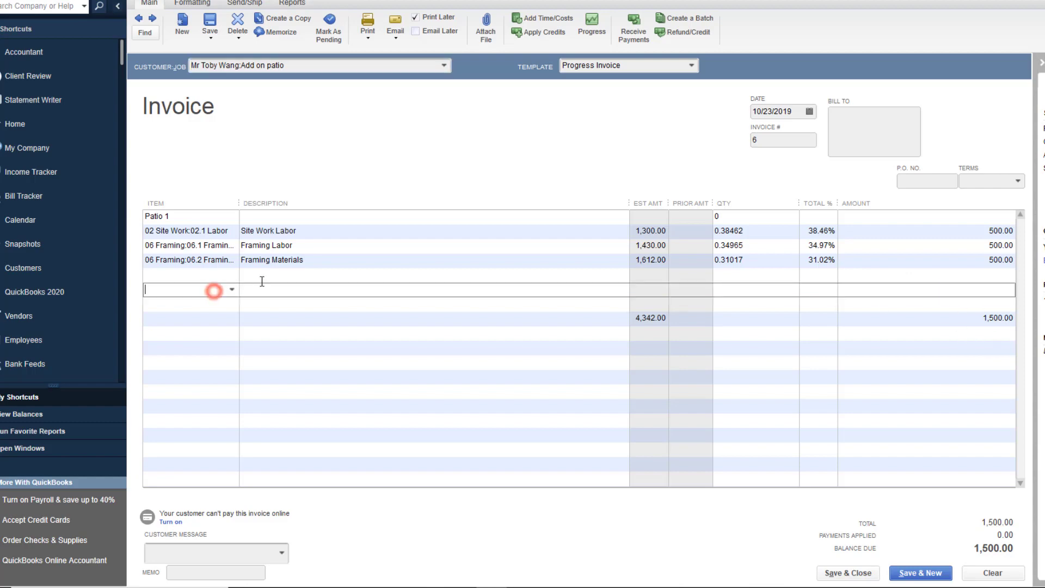
click(270, 291)
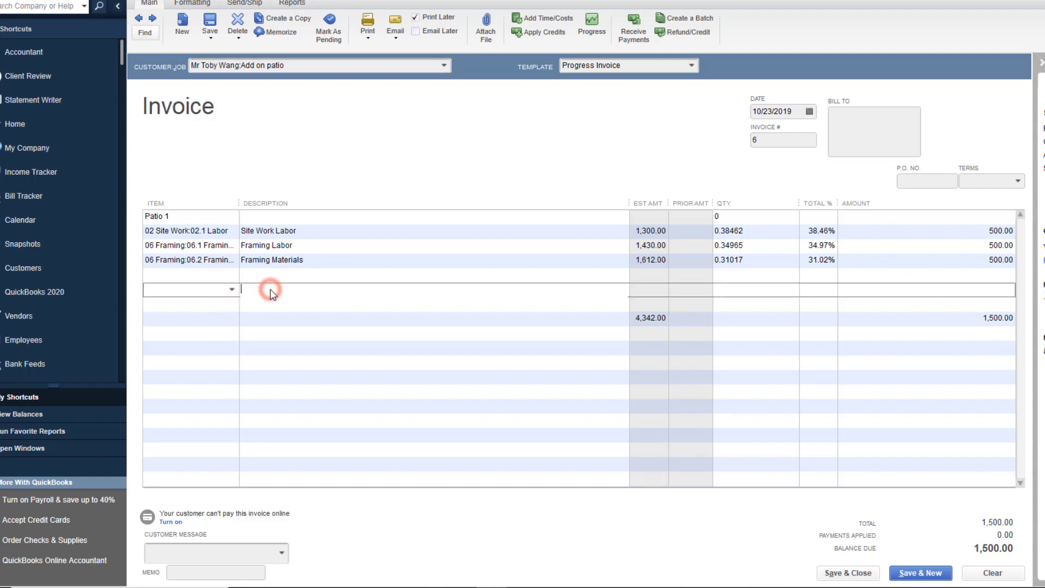
text(DRAW # 1)
click(371, 321)
click(296, 288)
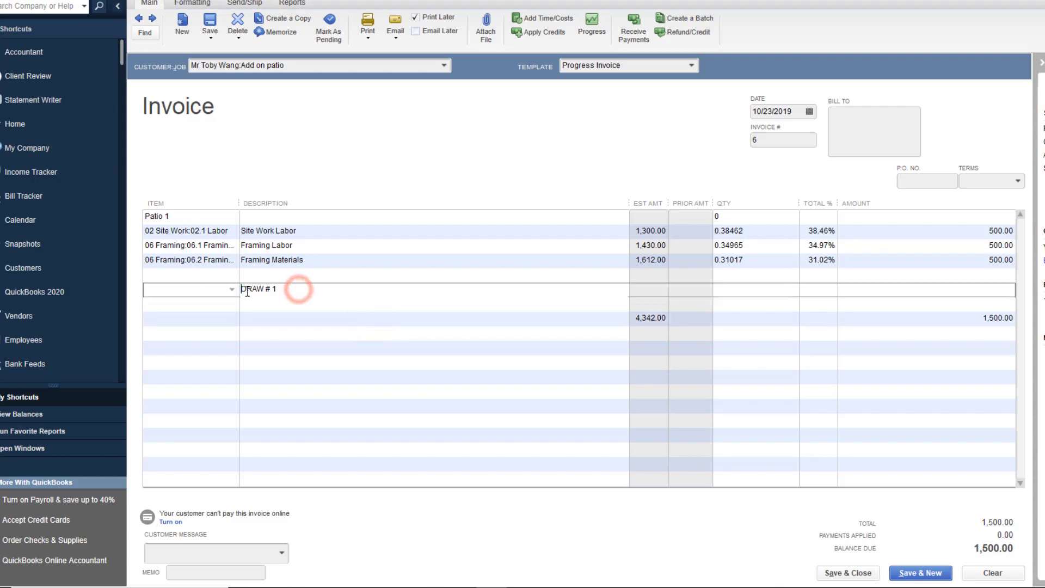
double_click(284, 293)
key(BackSpace)
Step: Enter the description DRAW # 1 on the Patio 1 group's total line in the invoice
click(294, 320)
text(D)
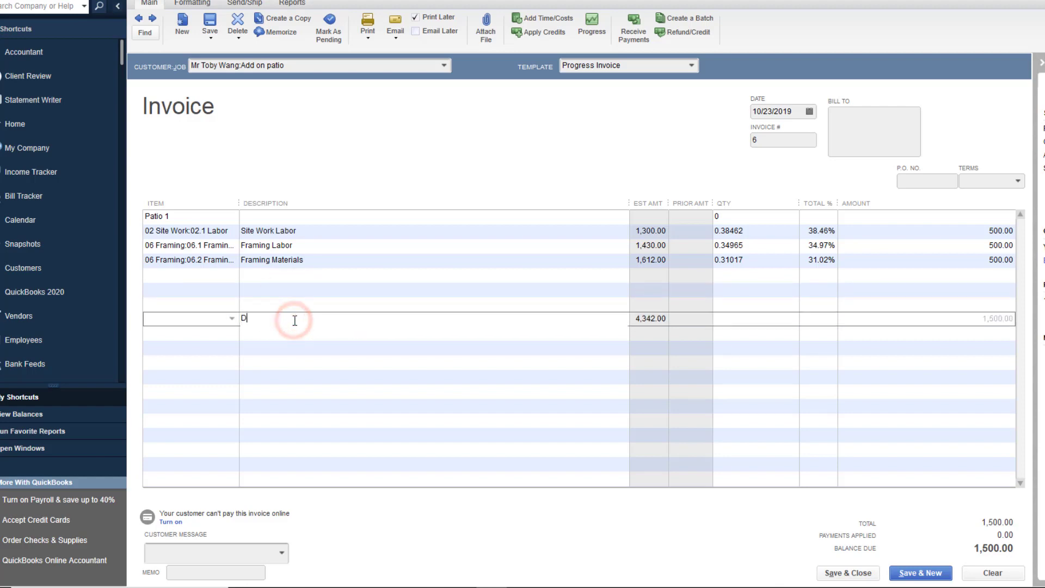
text(RA)
click(447, 161)
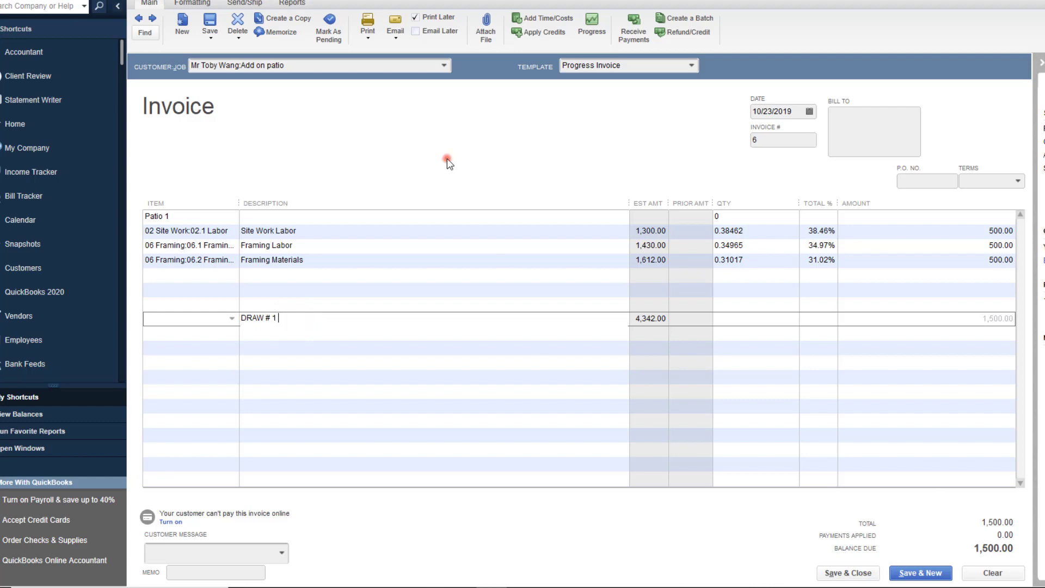
Step: Preview the invoice printout, and save and close the invoice
click(368, 37)
click(372, 50)
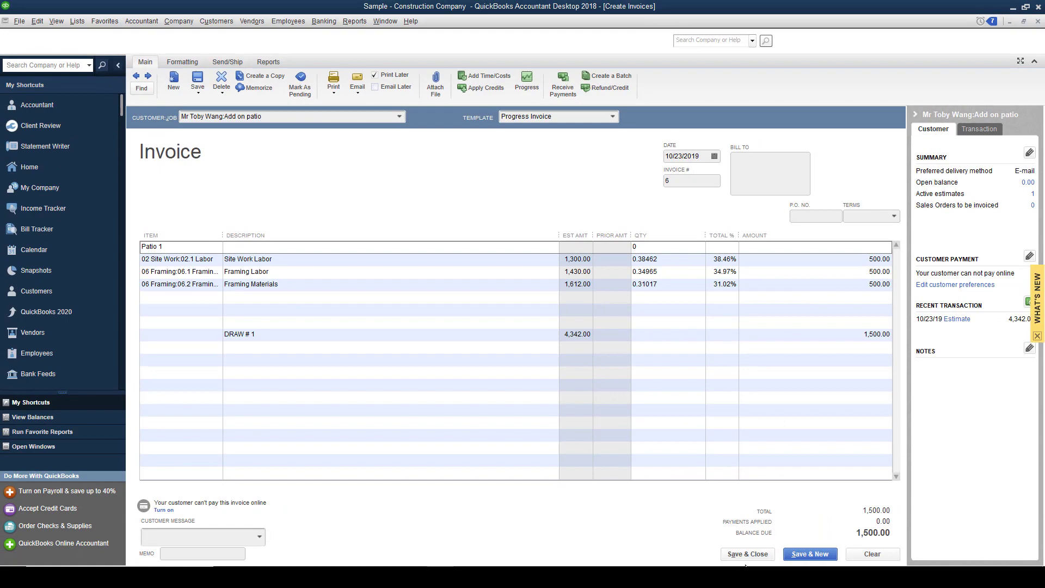
click(853, 576)
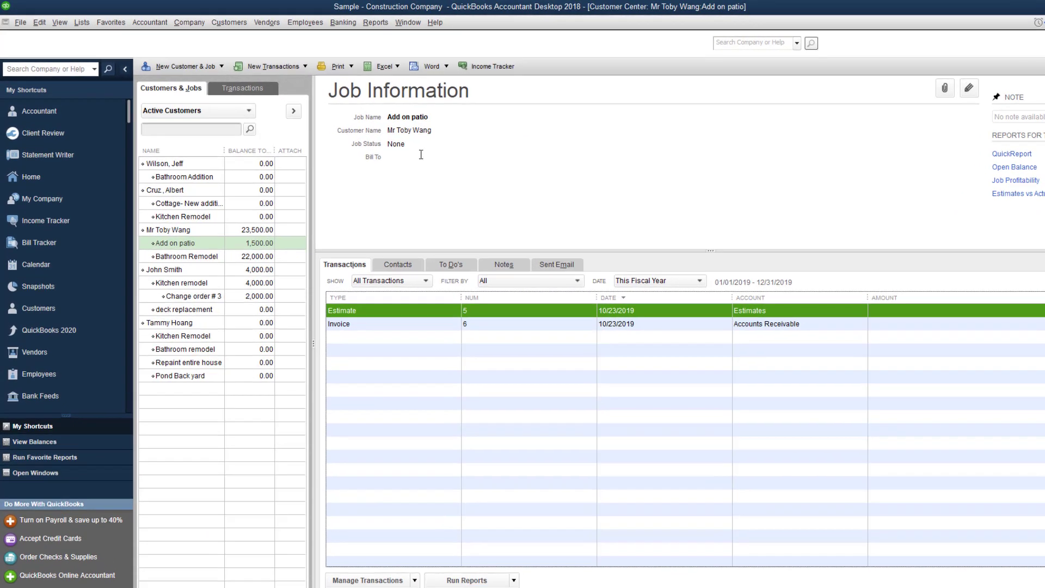
Step: Run the Job Estimates vs. Actuals Detail report for the customer's Add on patio job
click(369, 24)
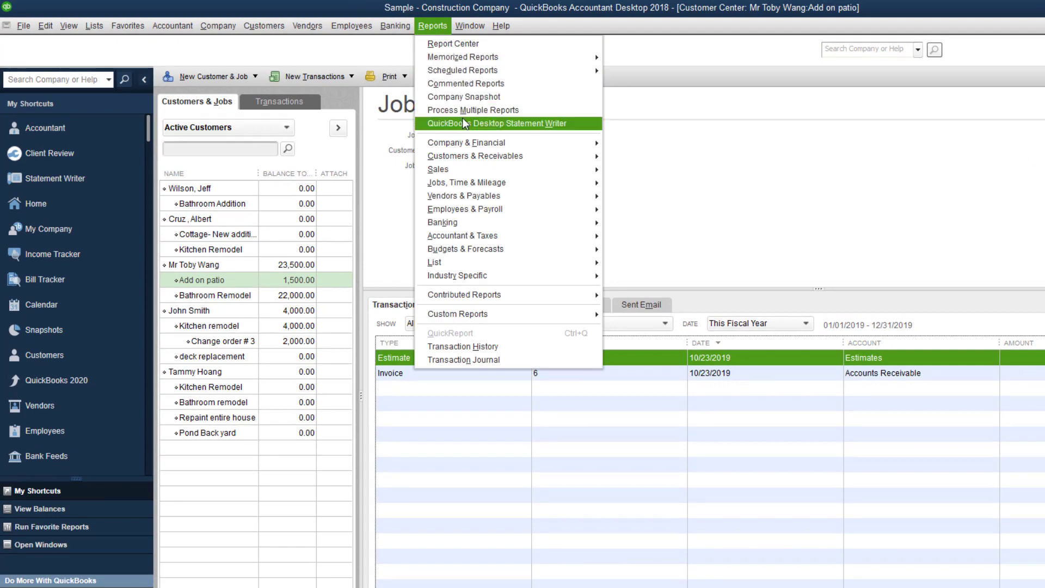
click(463, 182)
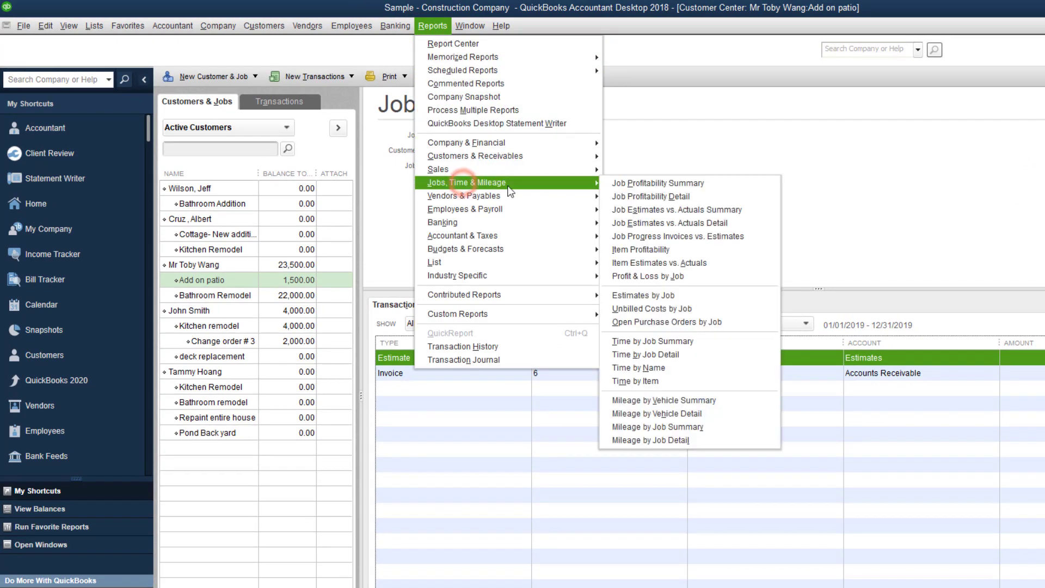
click(674, 223)
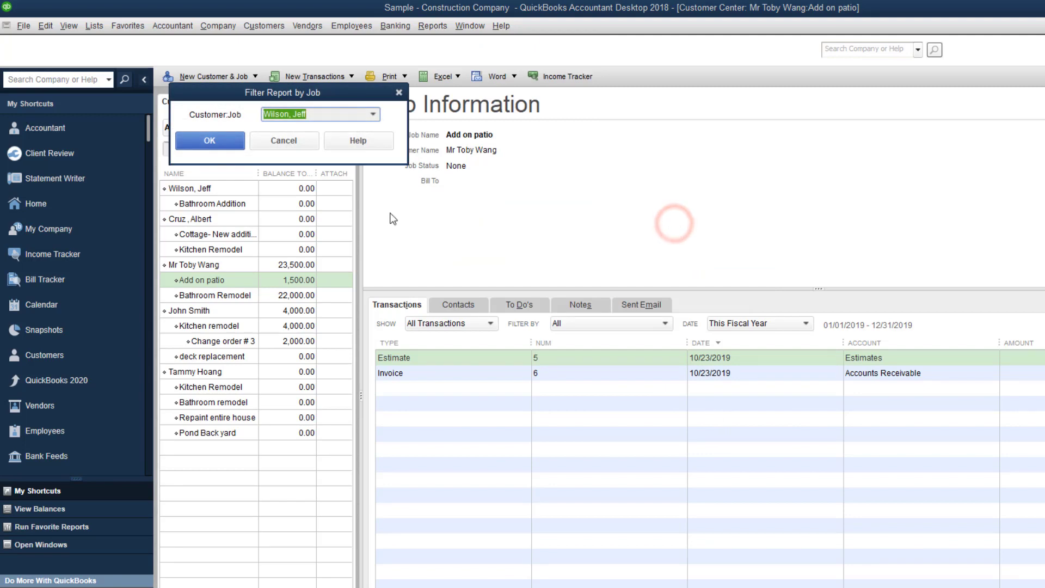
click(373, 114)
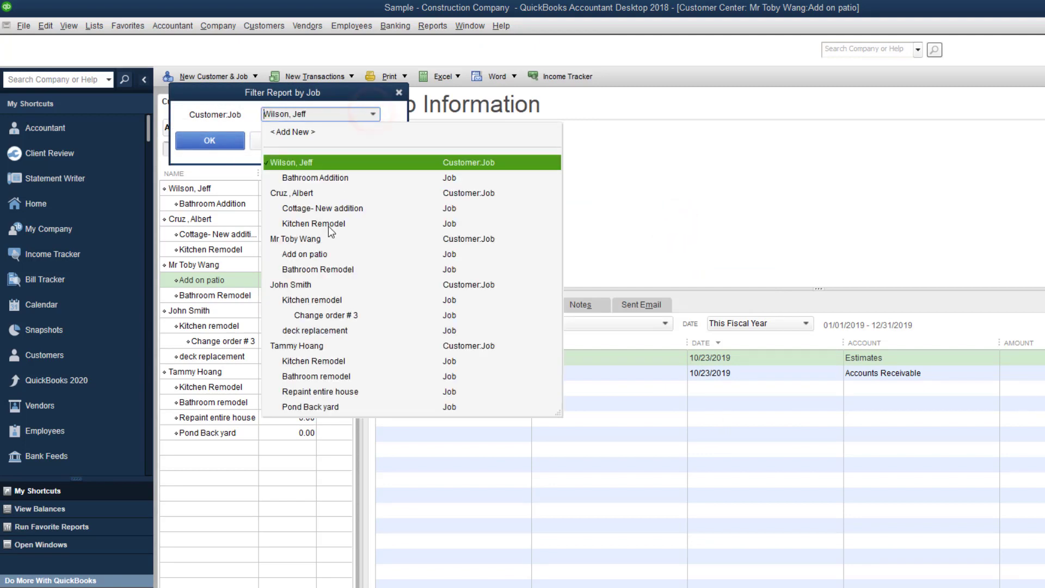
click(315, 253)
click(198, 138)
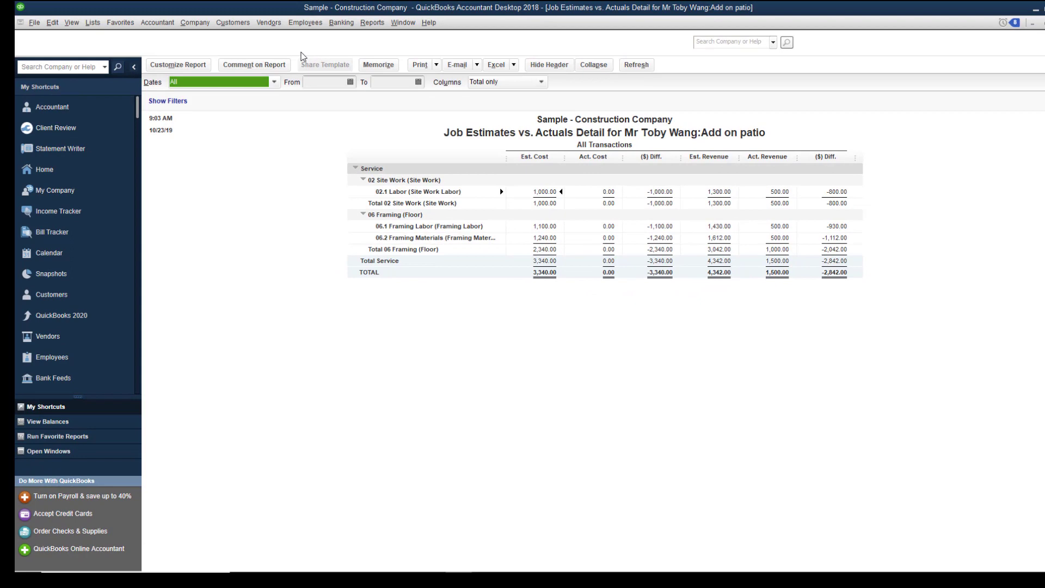
Step: Reopen the Add on patio job's invoice from the Customer Center and preview its printout
click(232, 23)
click(244, 36)
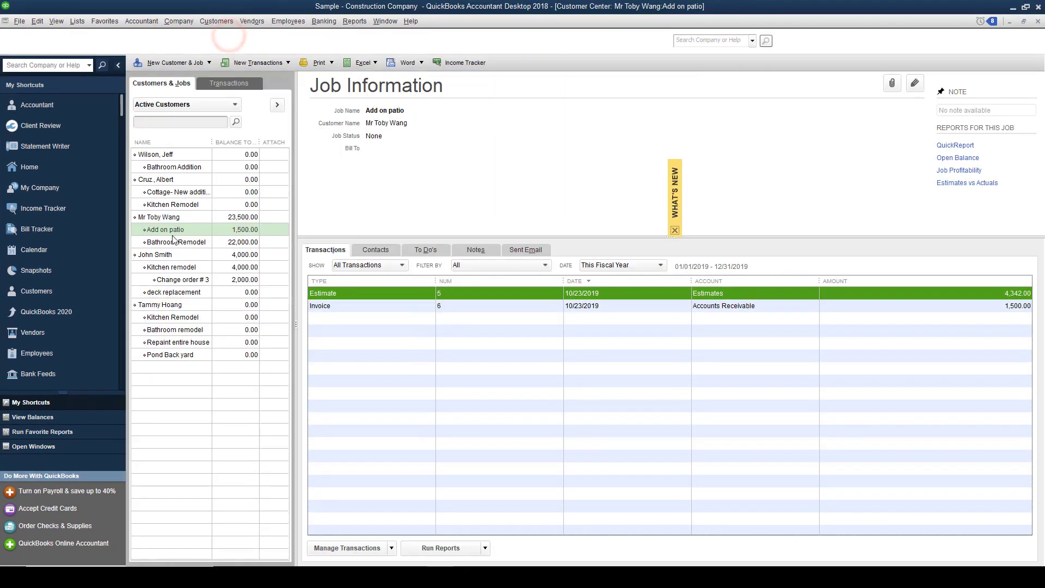
double_click(370, 306)
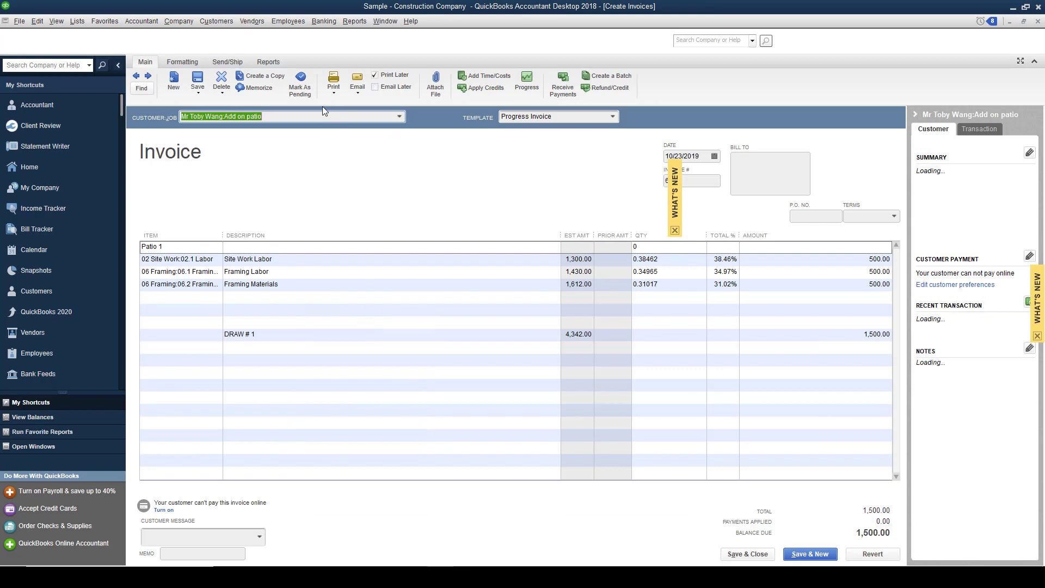
click(333, 89)
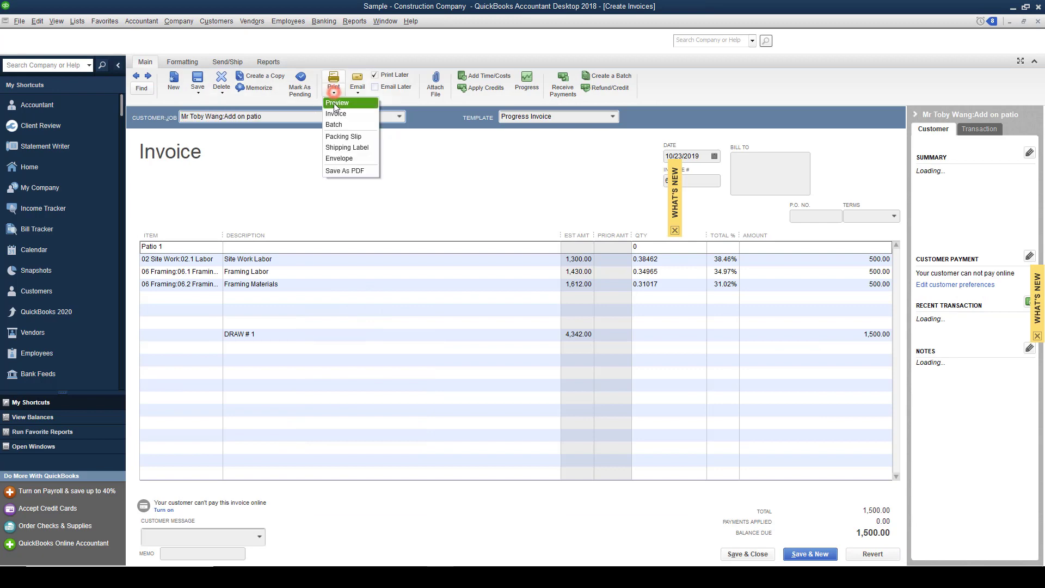
click(337, 104)
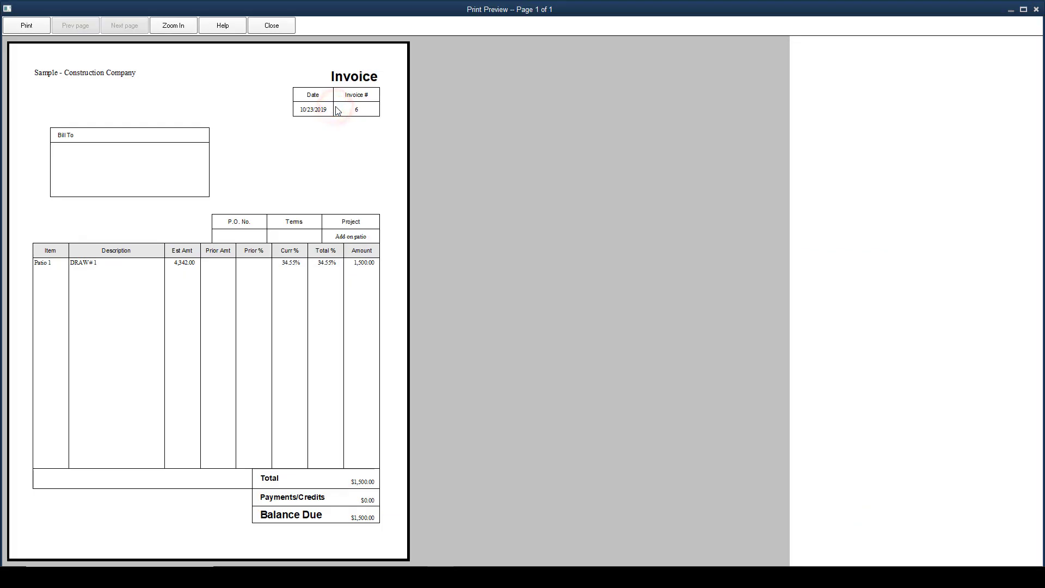